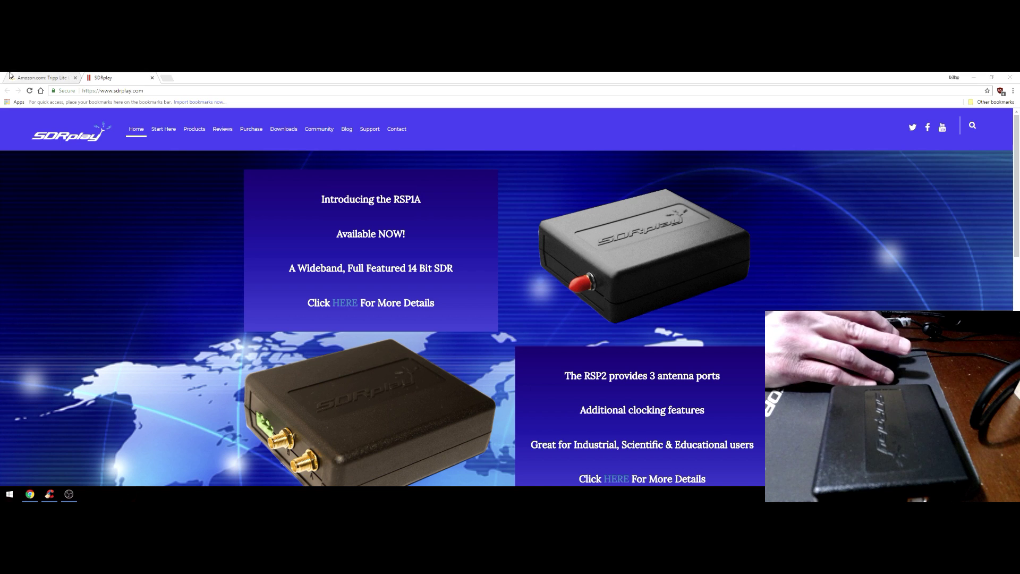
# Show the 3-ft Tripp Lite USB A/B cable variant and zoom in and out on its full-size photo
pyautogui.click(40, 78)
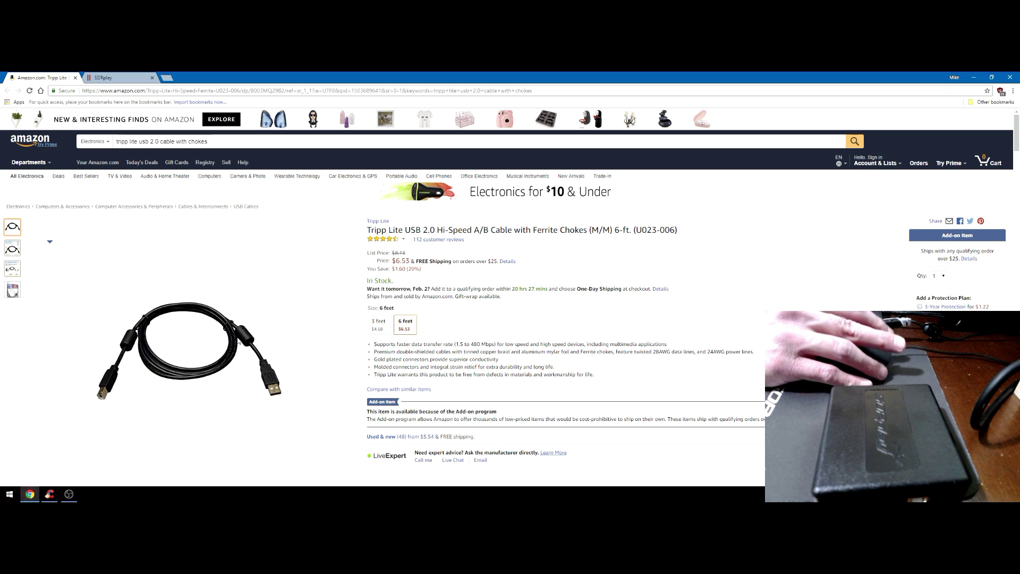
pyautogui.click(382, 326)
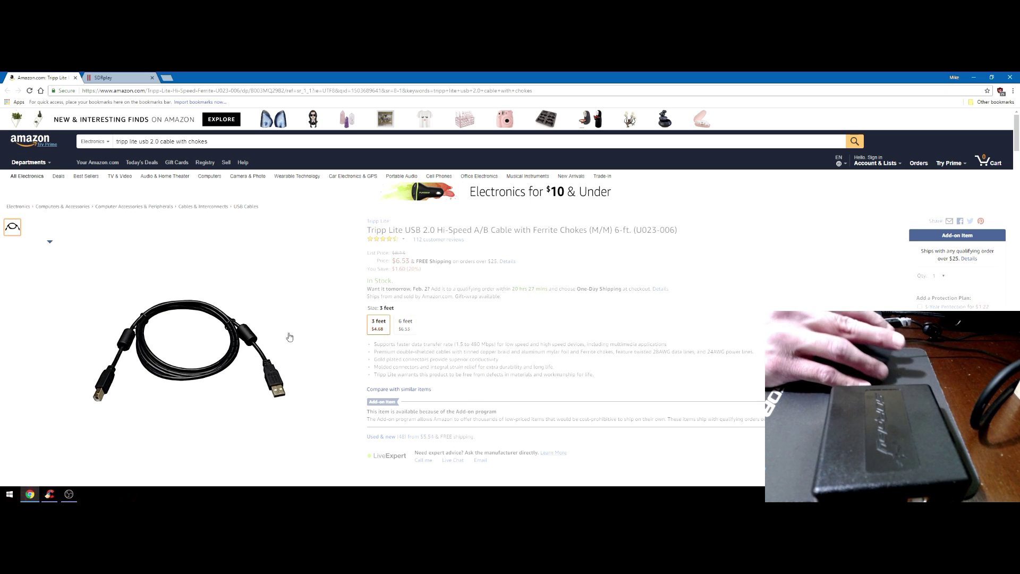
pyautogui.click(227, 335)
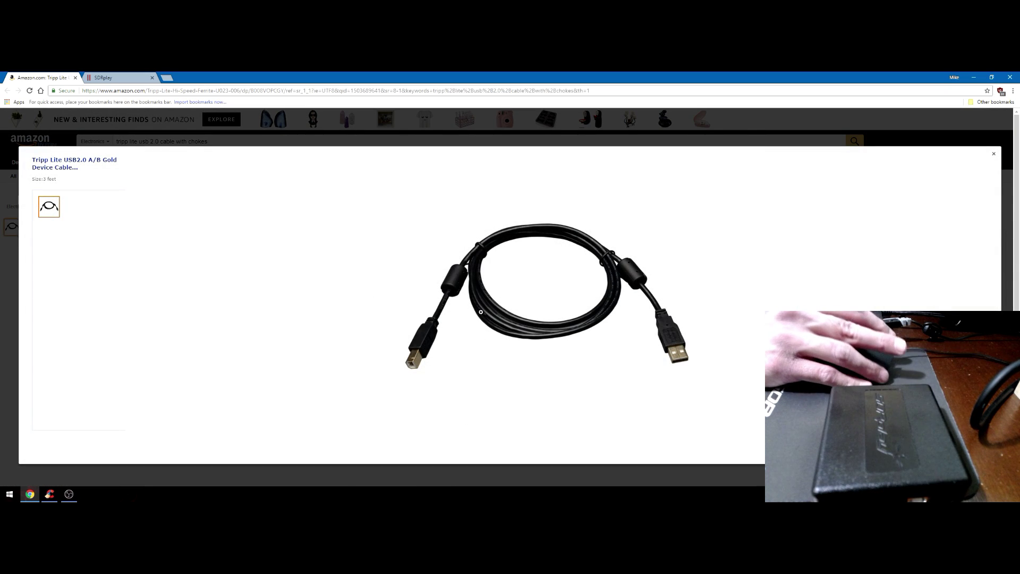
pyautogui.click(483, 287)
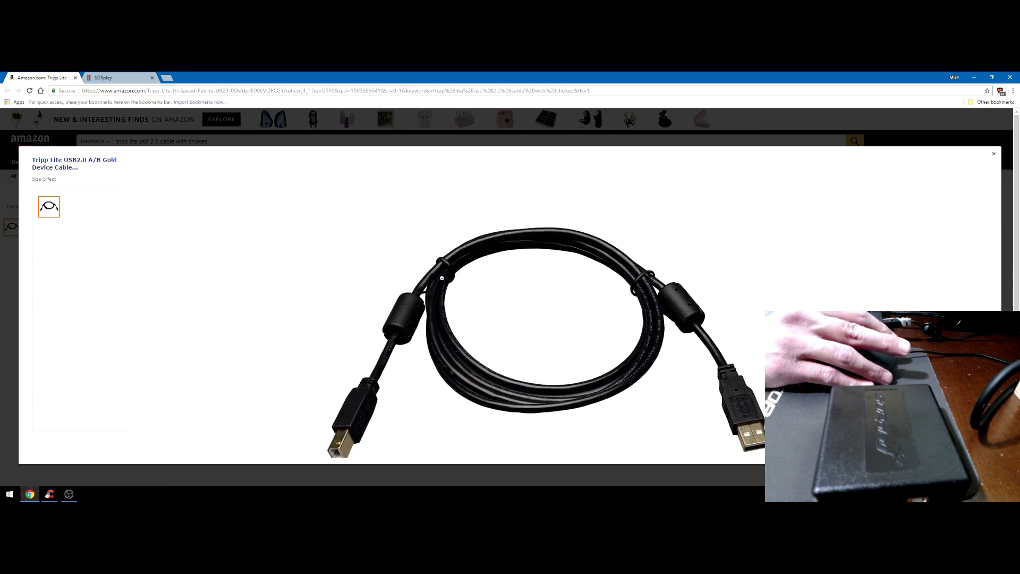
pyautogui.click(413, 293)
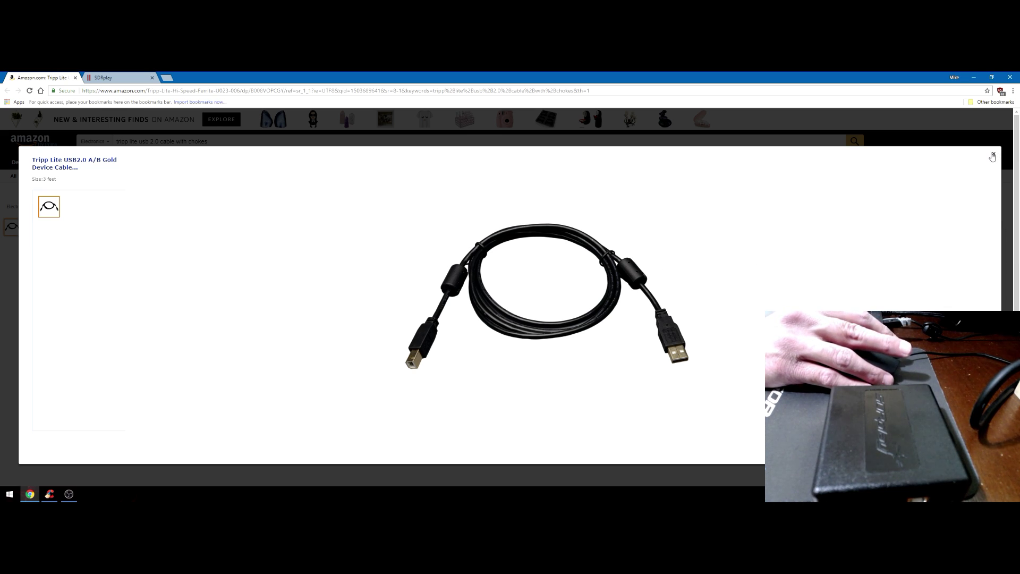
# Close and reopen the photo viewer once more, then select the current search query
pyautogui.click(993, 157)
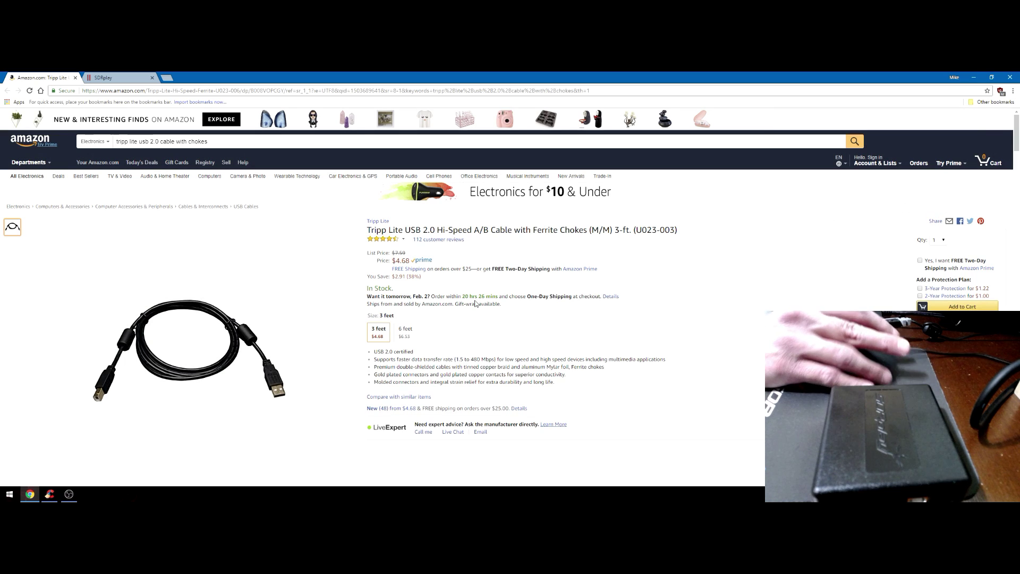
pyautogui.moveTo(174, 335)
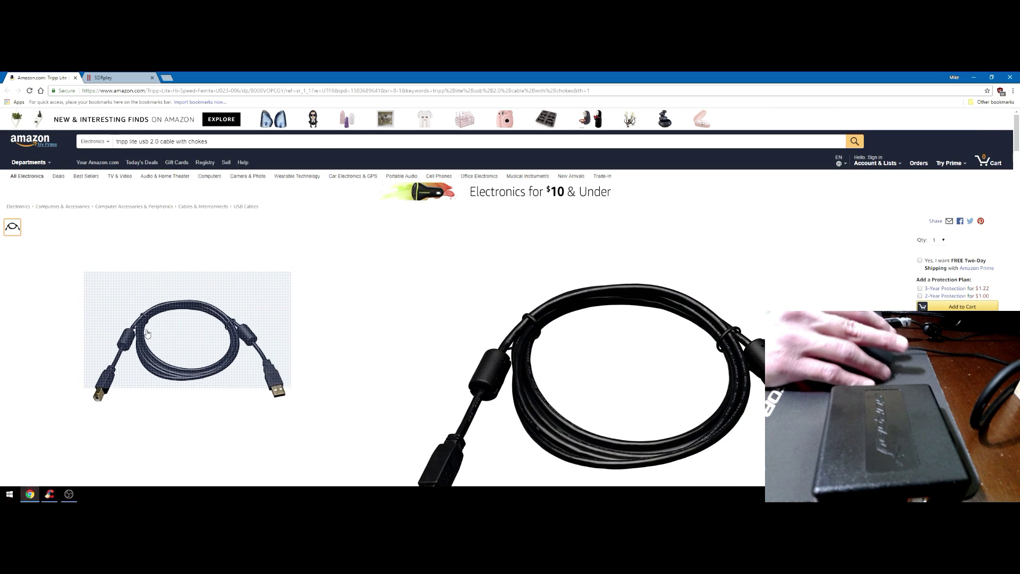
pyautogui.click(181, 348)
pyautogui.click(994, 154)
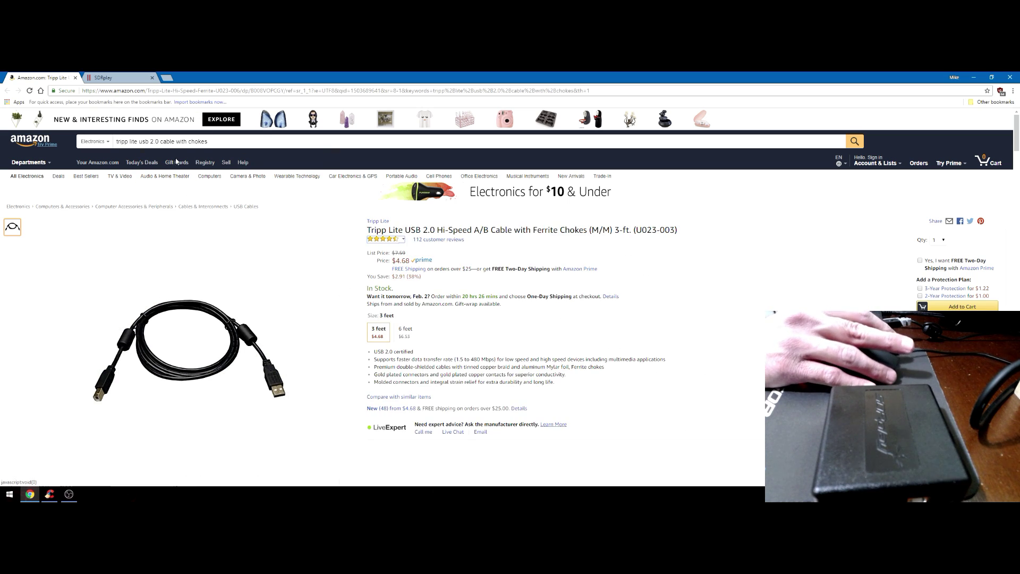
pyautogui.tripleClick(168, 142)
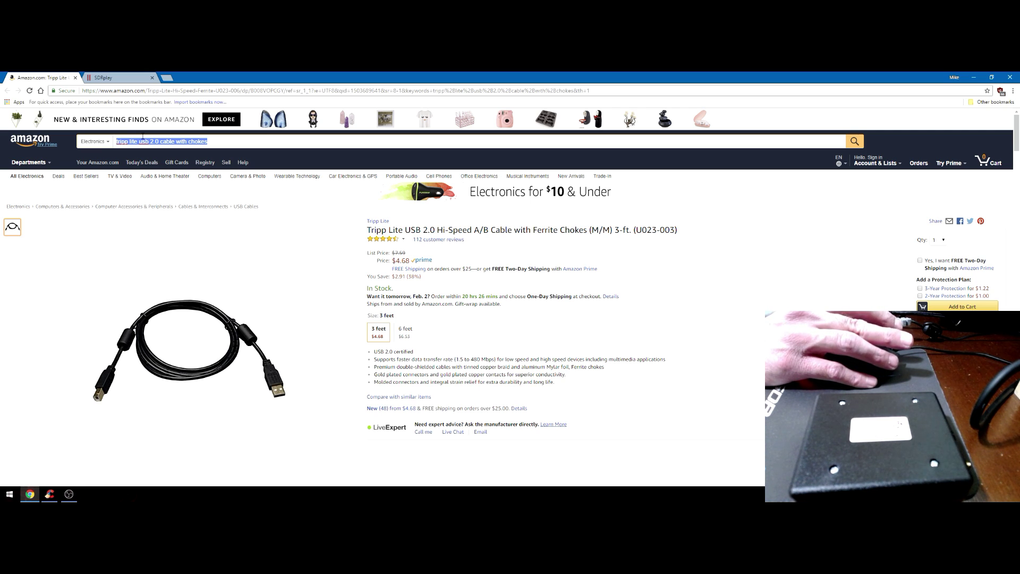
# Search for 'sma' and enlarge the DHT Electronics right-angle SMA coax cable photo
pyautogui.write('sma')
pyautogui.press('Return')
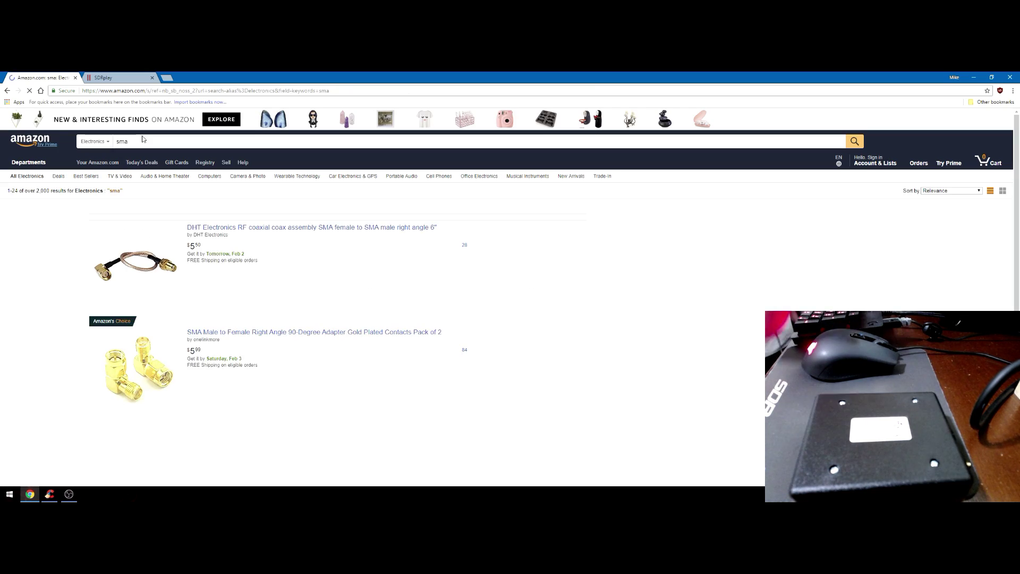
pyautogui.click(227, 217)
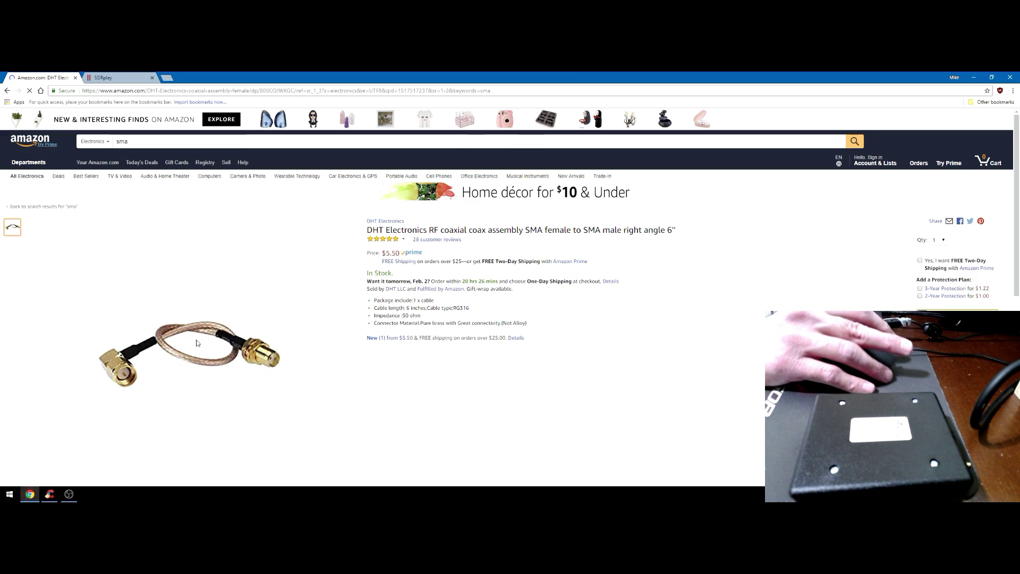
pyautogui.click(197, 366)
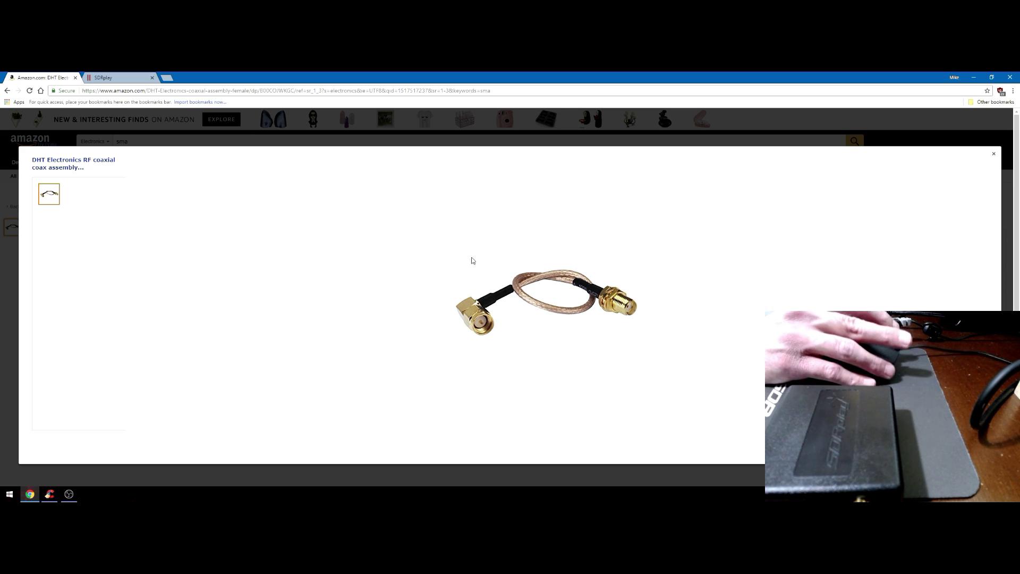
# In SDRplay's Start Here guide, set country to United States and purchase location to SDRplay Website
pyautogui.click(122, 78)
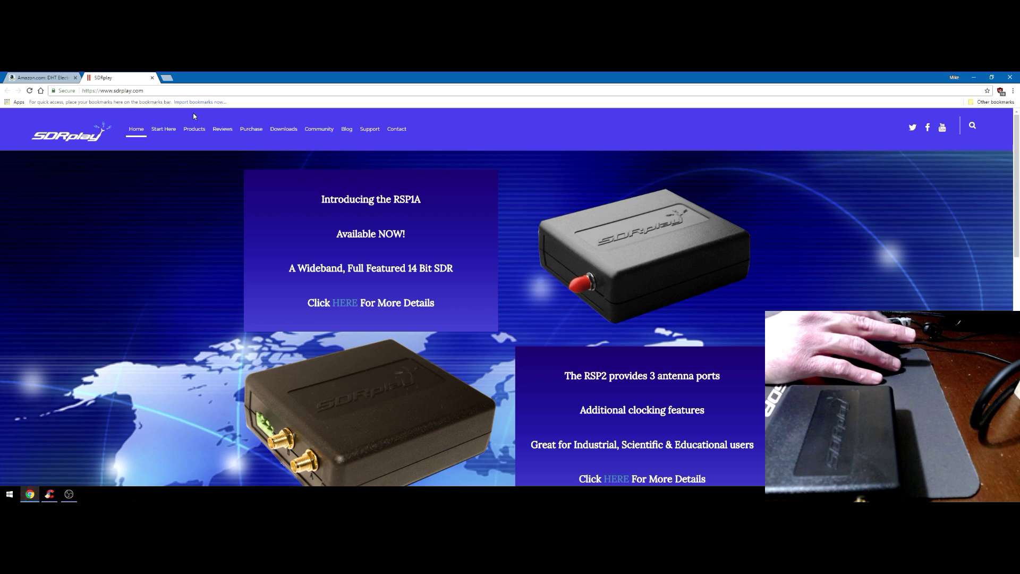
pyautogui.click(166, 131)
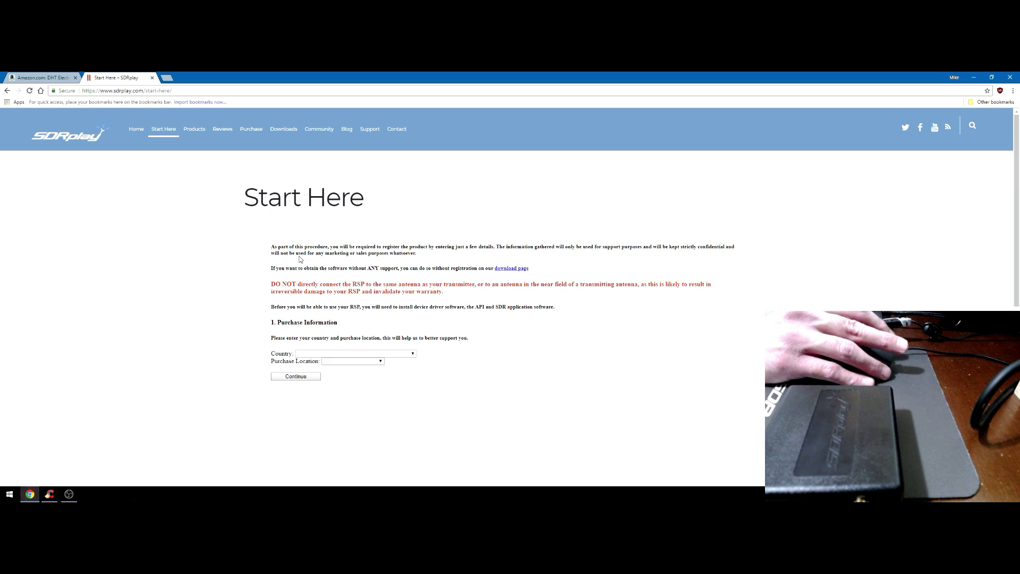
pyautogui.click(412, 354)
pyautogui.scroll(-20, 330, 324)
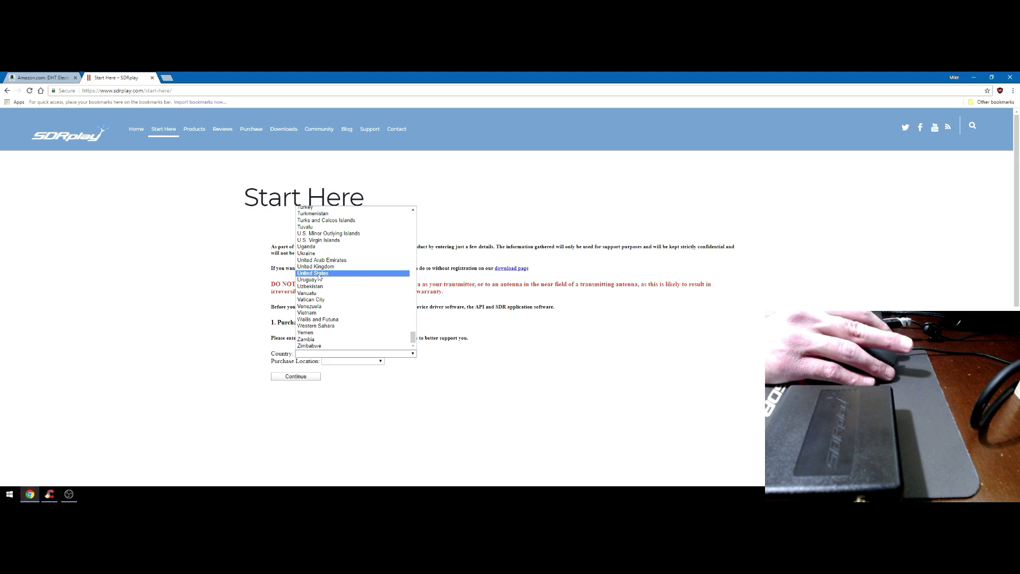
pyautogui.click(320, 273)
pyautogui.click(352, 362)
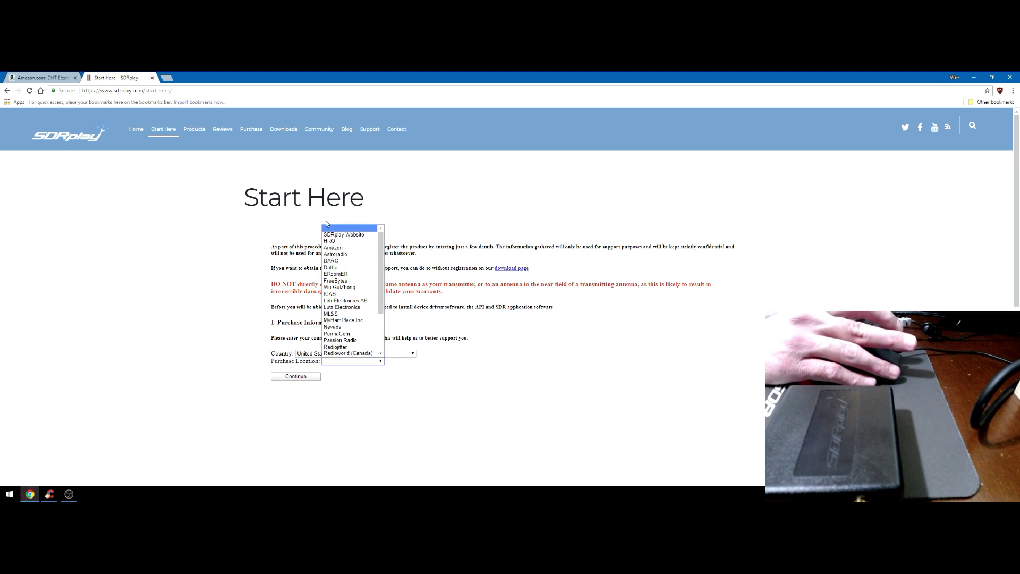
pyautogui.click(340, 236)
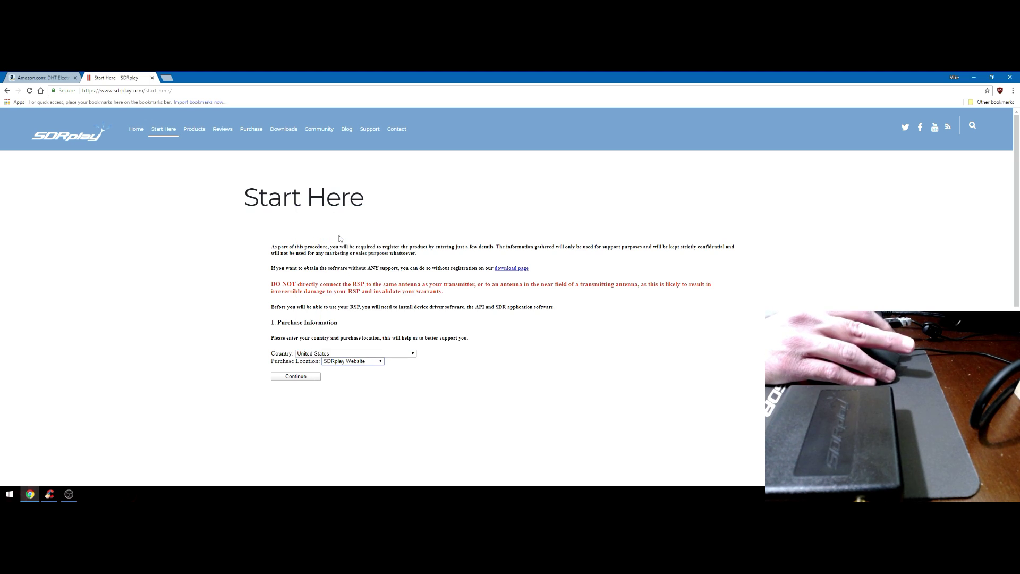
pyautogui.click(302, 378)
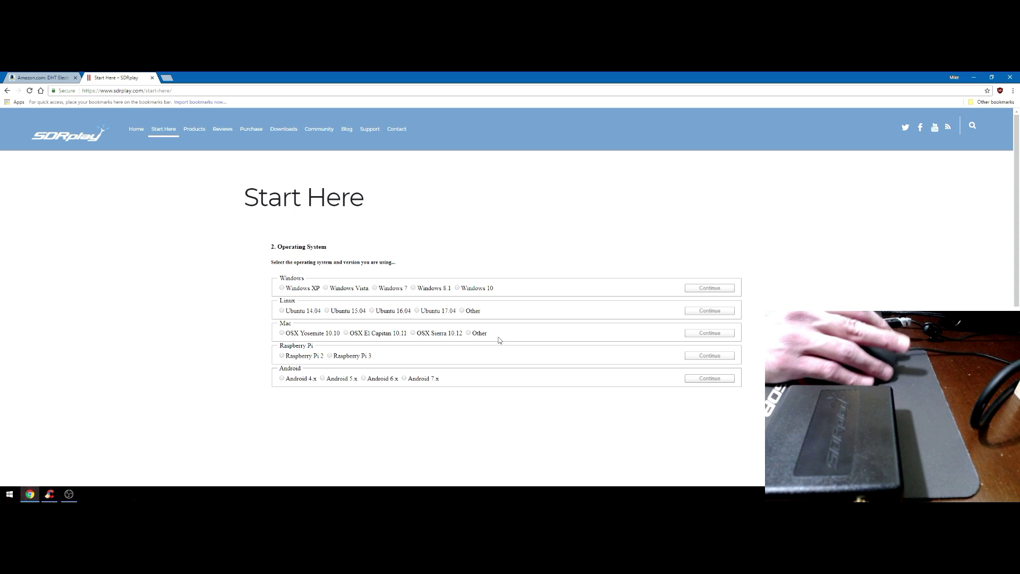
# Choose Windows 10 as the operating system and accept the pre-installation checks
pyautogui.click(457, 288)
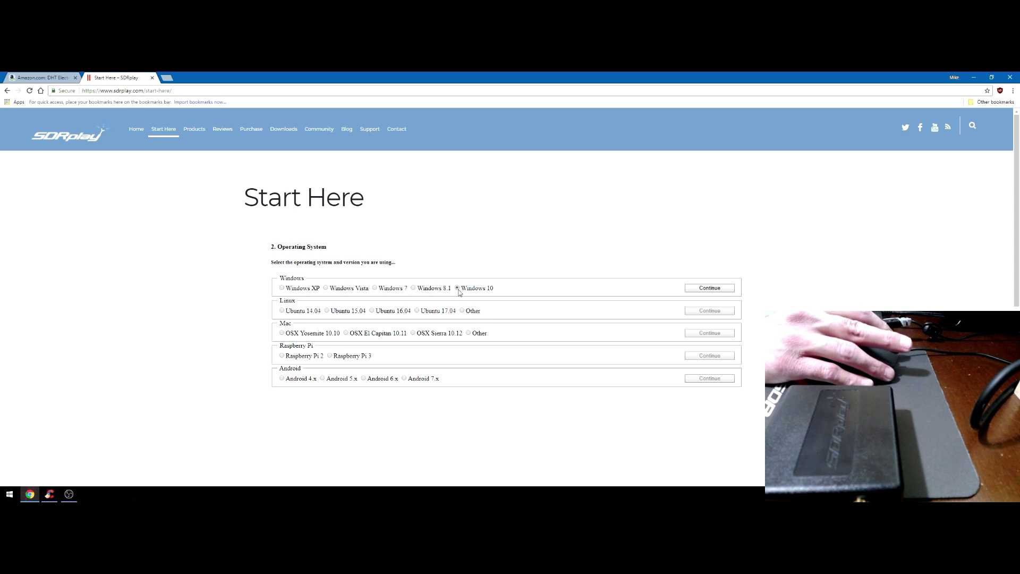
pyautogui.click(711, 290)
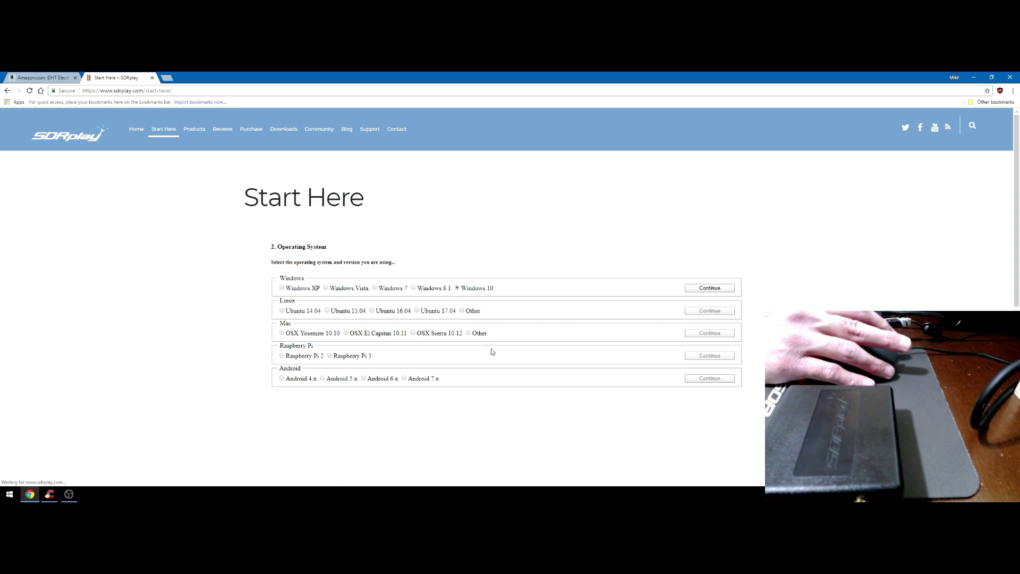
pyautogui.click(711, 288)
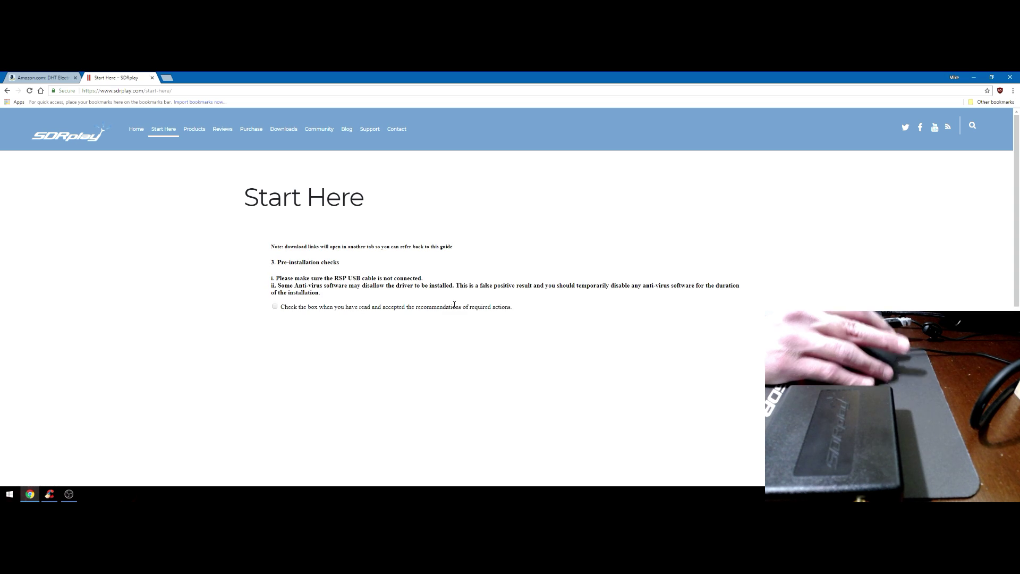
pyautogui.click(275, 307)
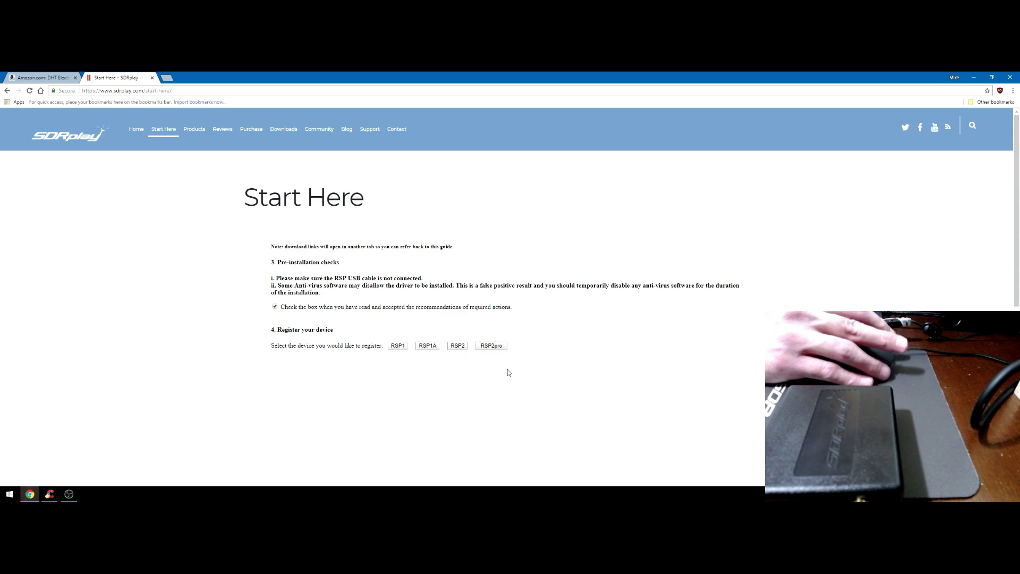
# Choose to register an RSP1A and fill in the owner's name and e-mail address
pyautogui.click(425, 346)
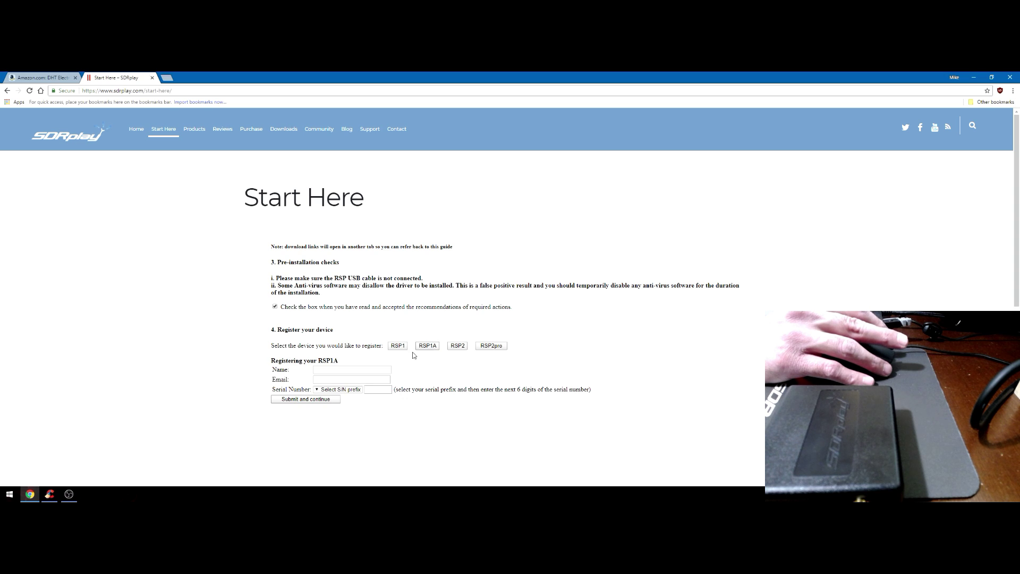
pyautogui.click(345, 369)
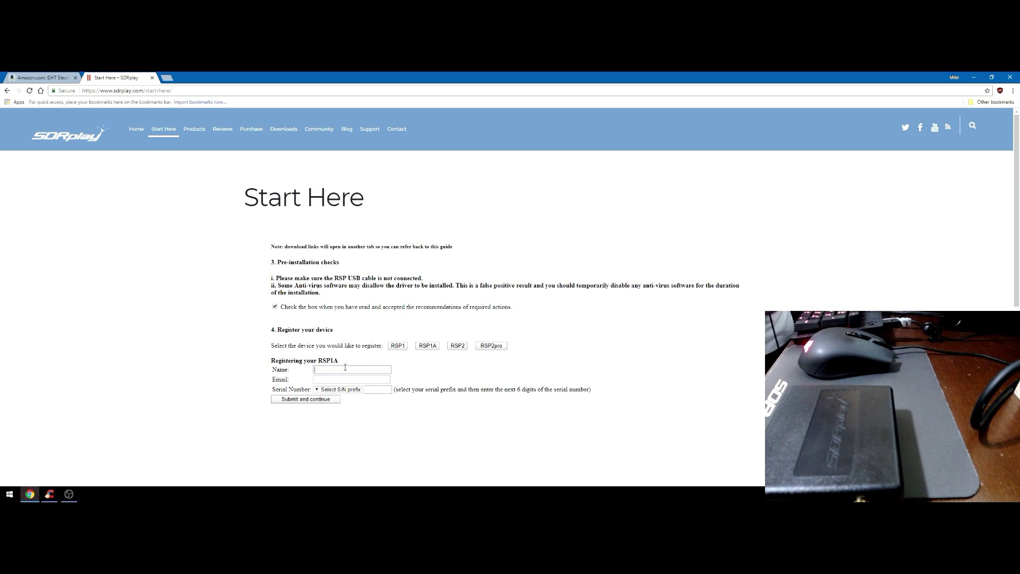
pyautogui.write('Mike')
pyautogui.press('Tab')
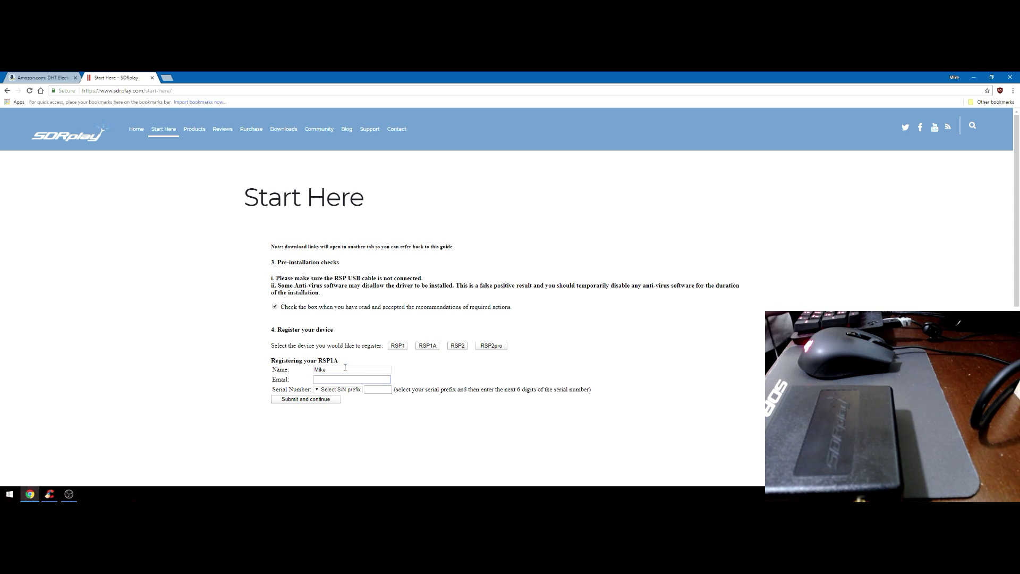
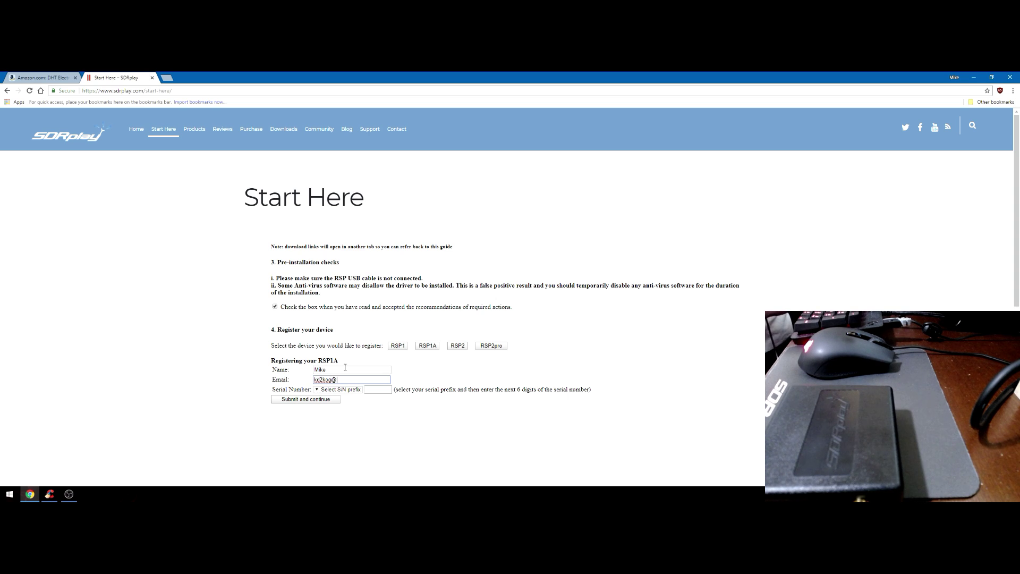
pyautogui.press('Tab')
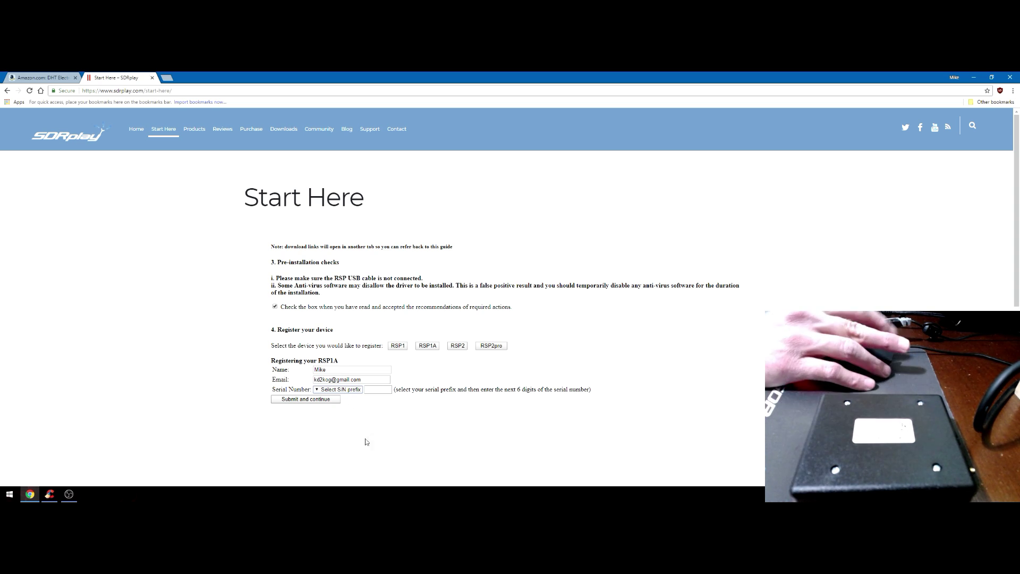
# Set the serial number with the 1802 prefix and remaining digits, then submit the registration
pyautogui.click(331, 389)
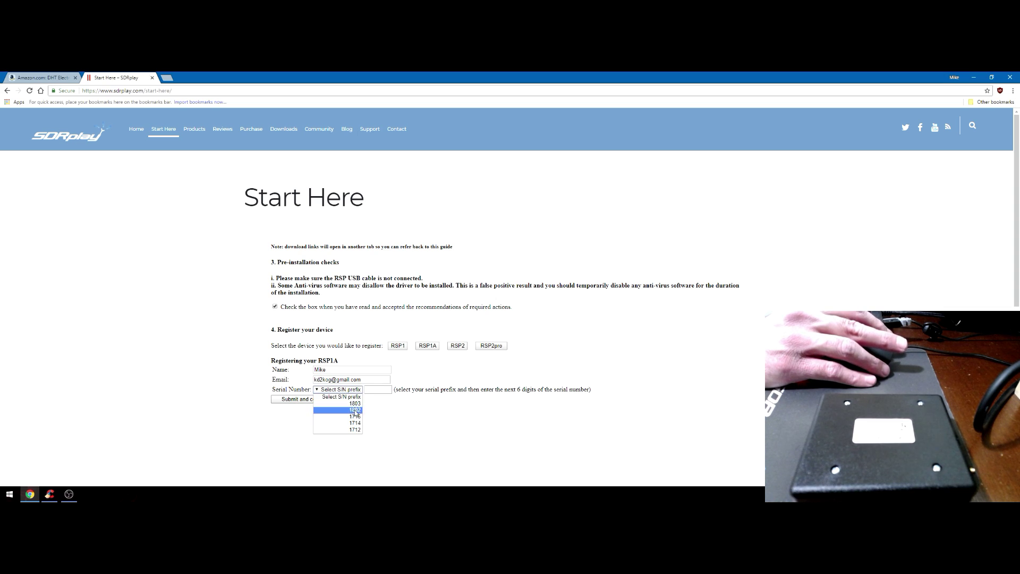
pyautogui.click(355, 414)
pyautogui.click(372, 390)
pyautogui.write('00B294')
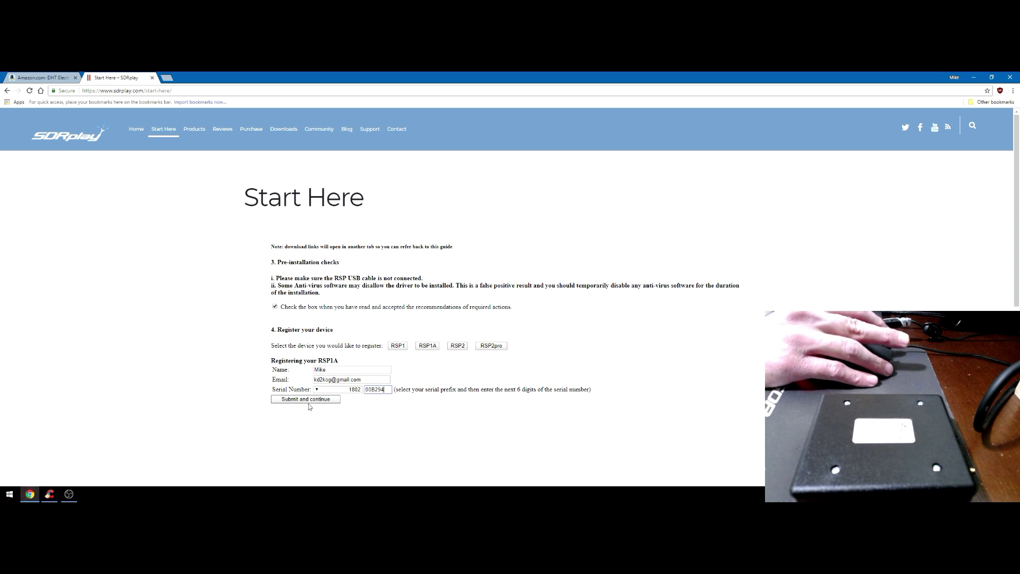
pyautogui.click(308, 401)
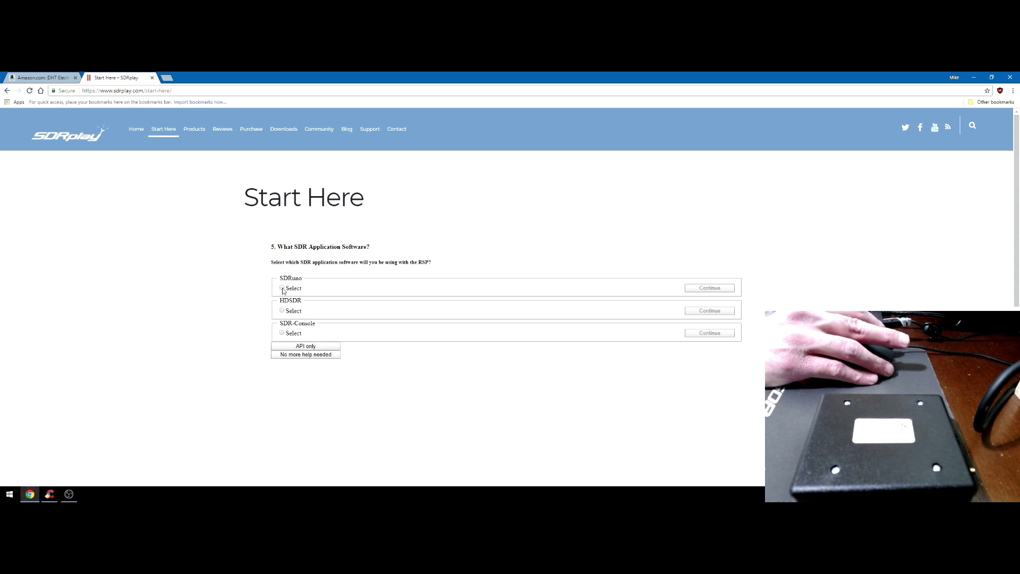
# Select SDRuno as the application, go to its Windows download page, and tick the robot check
pyautogui.click(281, 287)
pyautogui.click(714, 289)
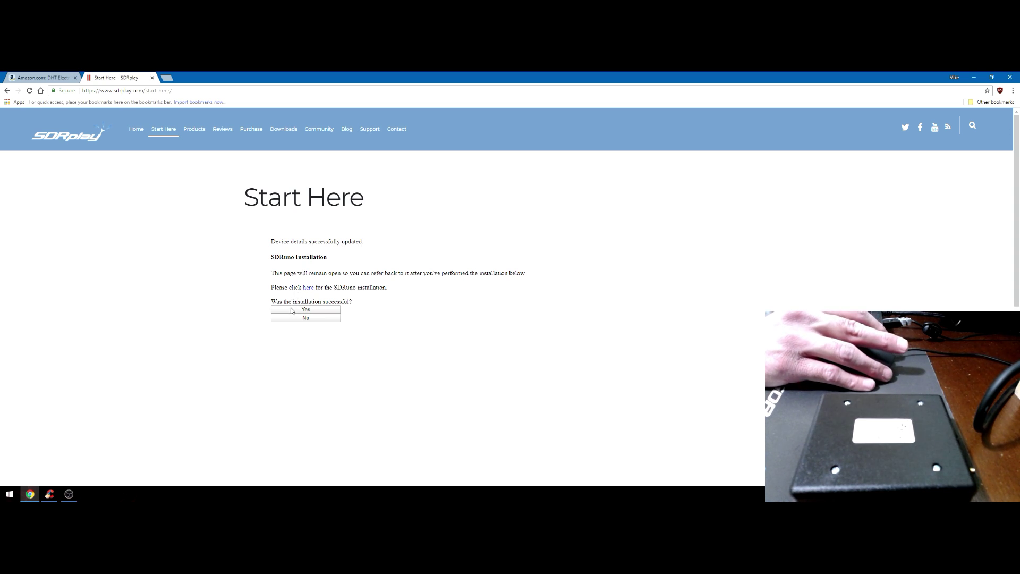
pyautogui.click(308, 287)
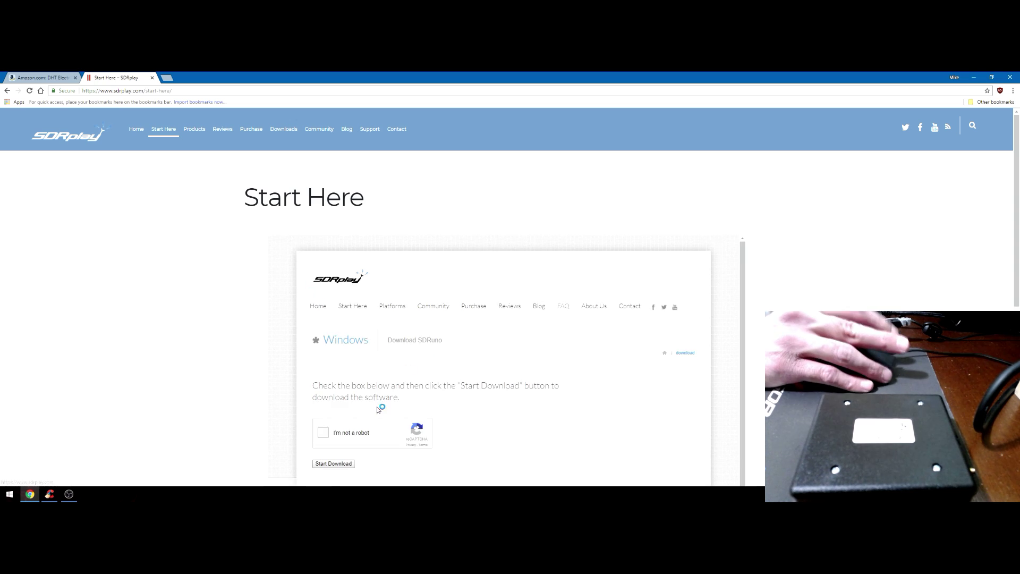
pyautogui.scroll(-1, 375, 407)
pyautogui.click(322, 389)
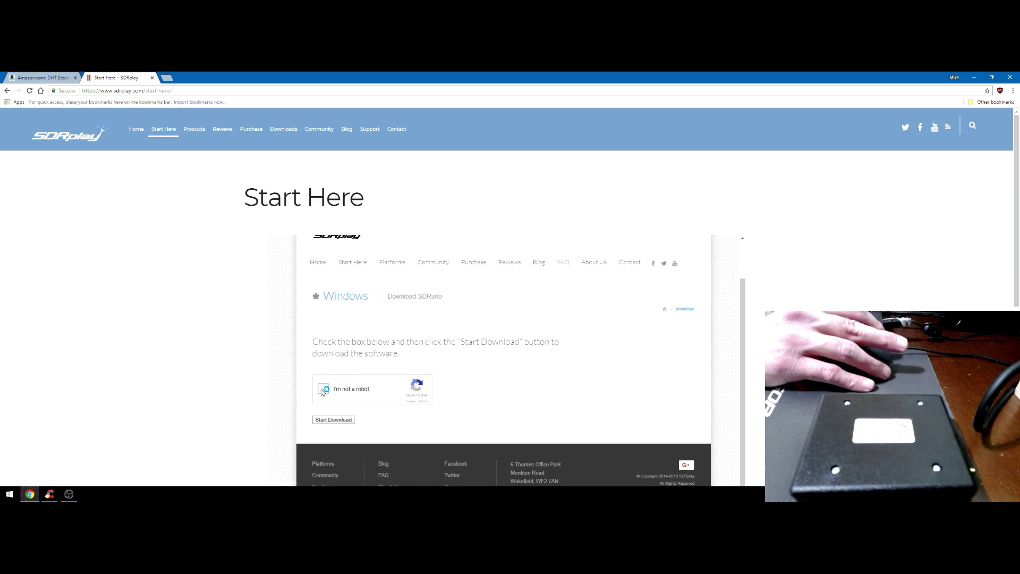
# Start downloading the SDRuno installer, SDRplay_SDRuno_Installer_1.22.exe
pyautogui.click(333, 420)
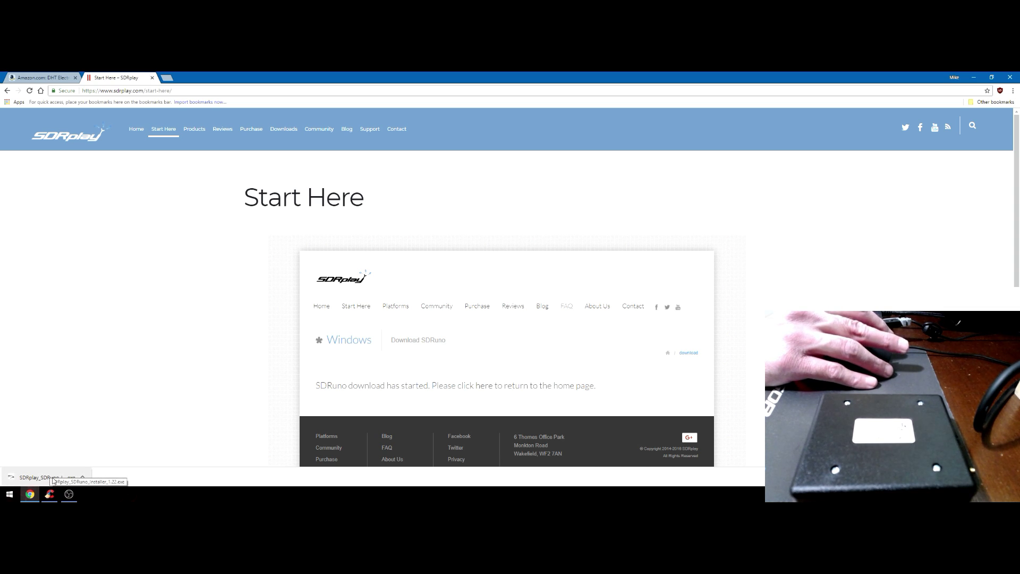
# Locate the downloaded SDRuno installer in its folder and run it
pyautogui.click(84, 478)
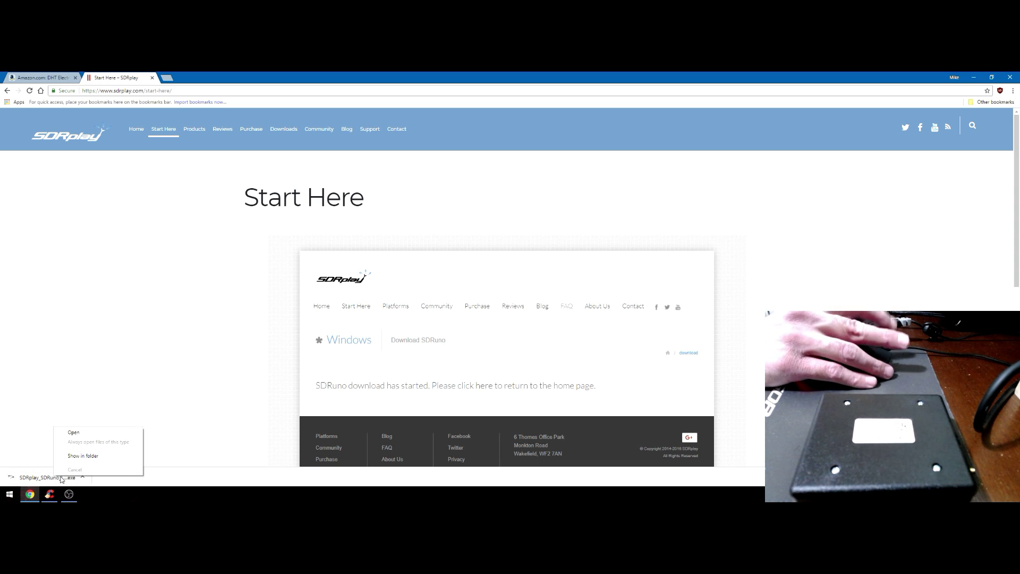
pyautogui.click(82, 458)
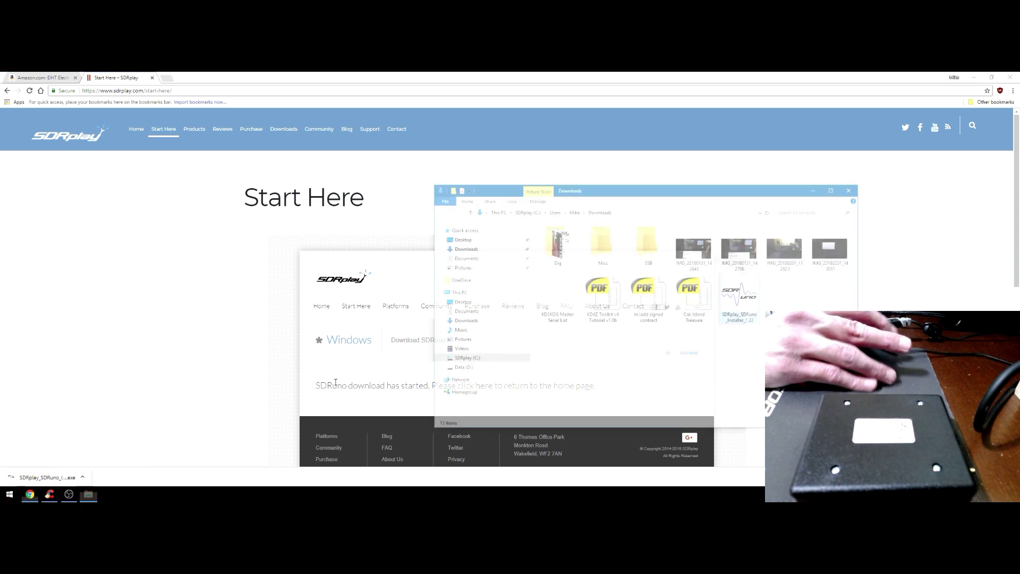
pyautogui.rightClick(744, 291)
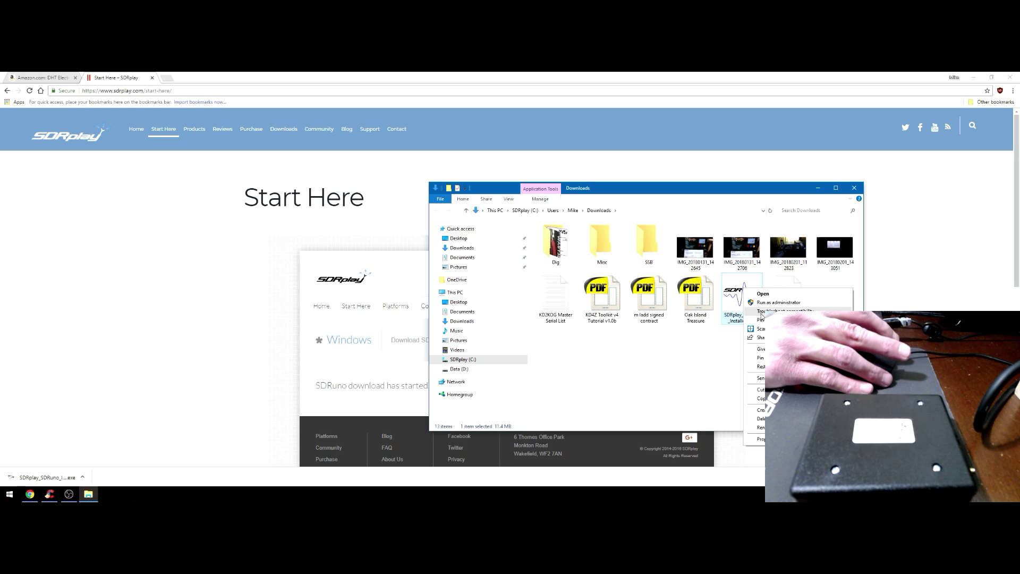
pyautogui.click(766, 299)
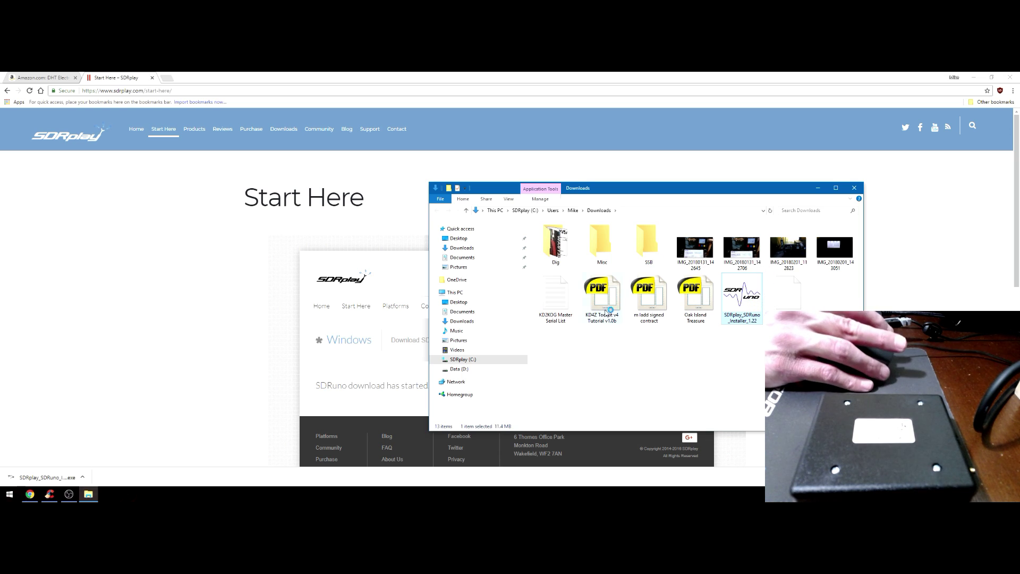
# Accept the licence and install SDRuno into the existing folder with a desktop shortcut
pyautogui.click(440, 322)
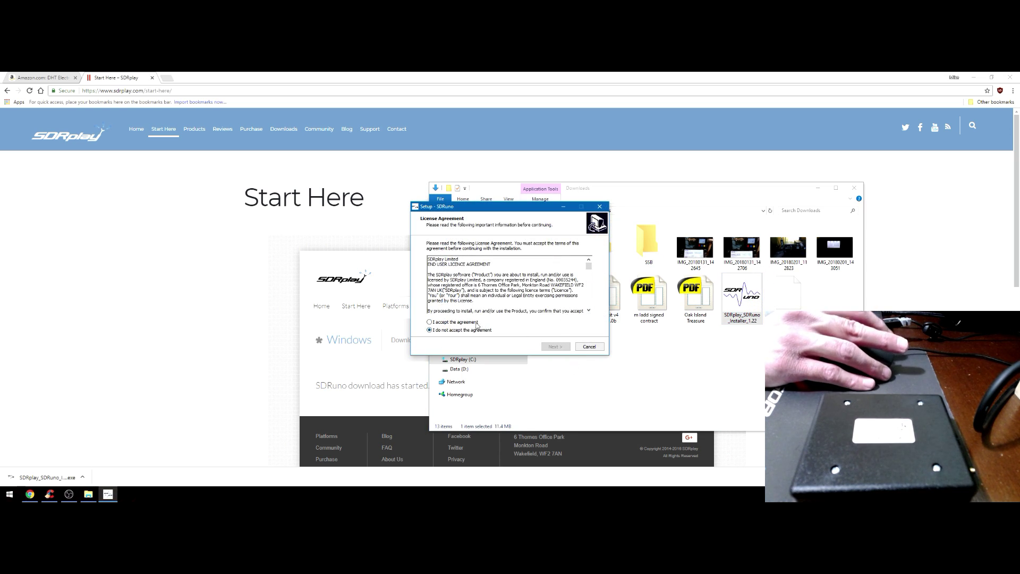
pyautogui.click(553, 346)
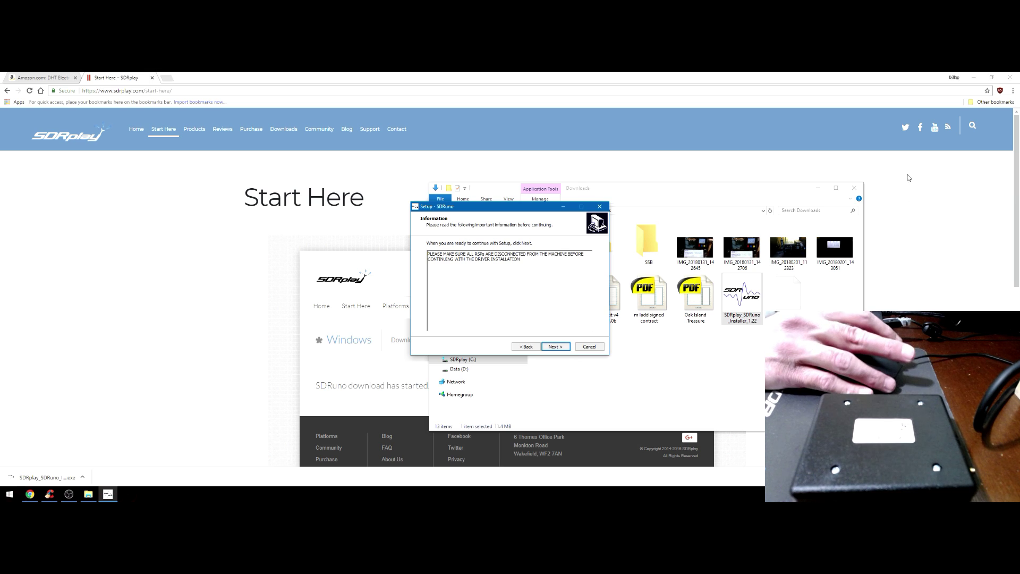
pyautogui.click(555, 346)
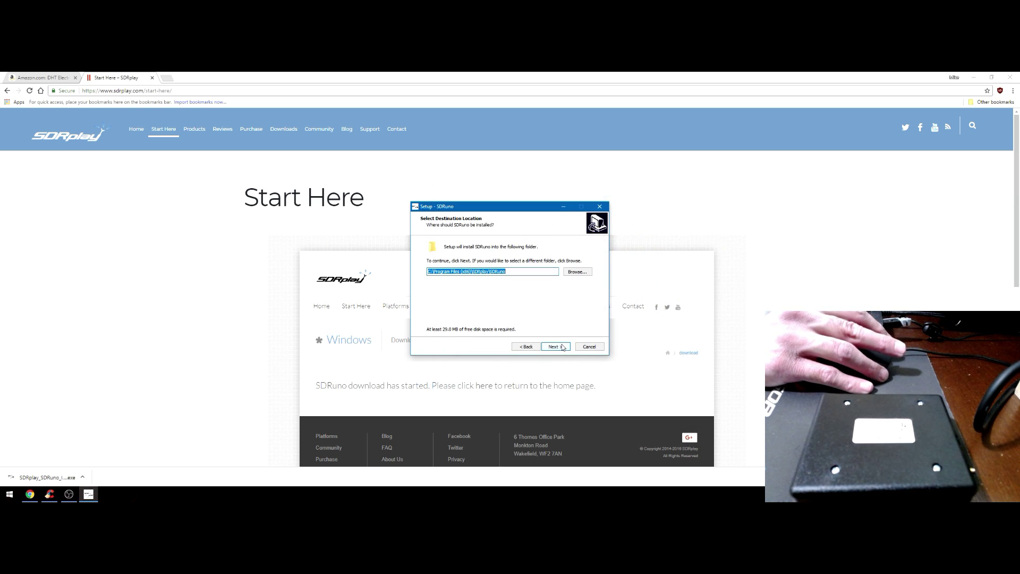
pyautogui.click(563, 347)
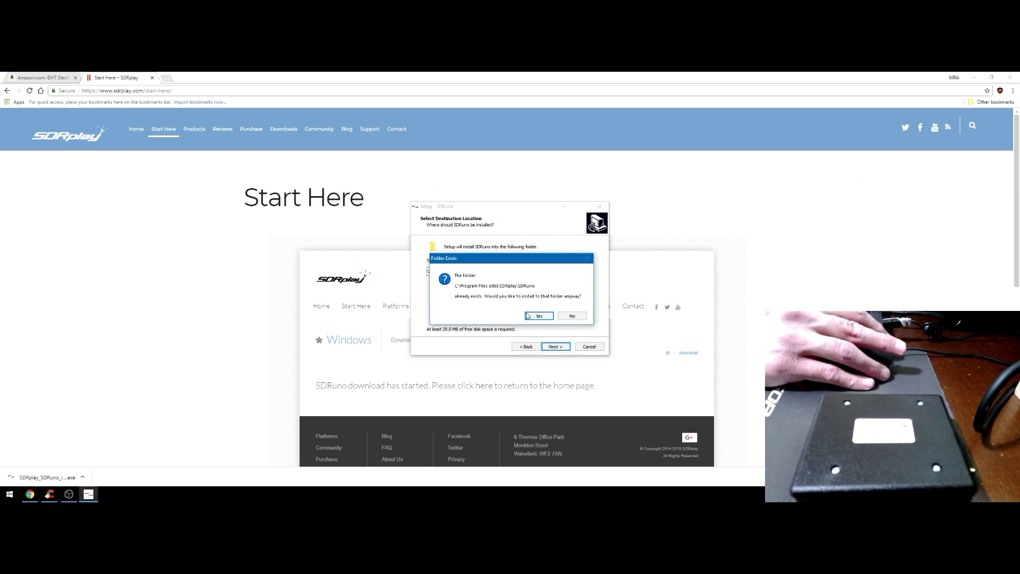
pyautogui.click(535, 316)
pyautogui.click(557, 347)
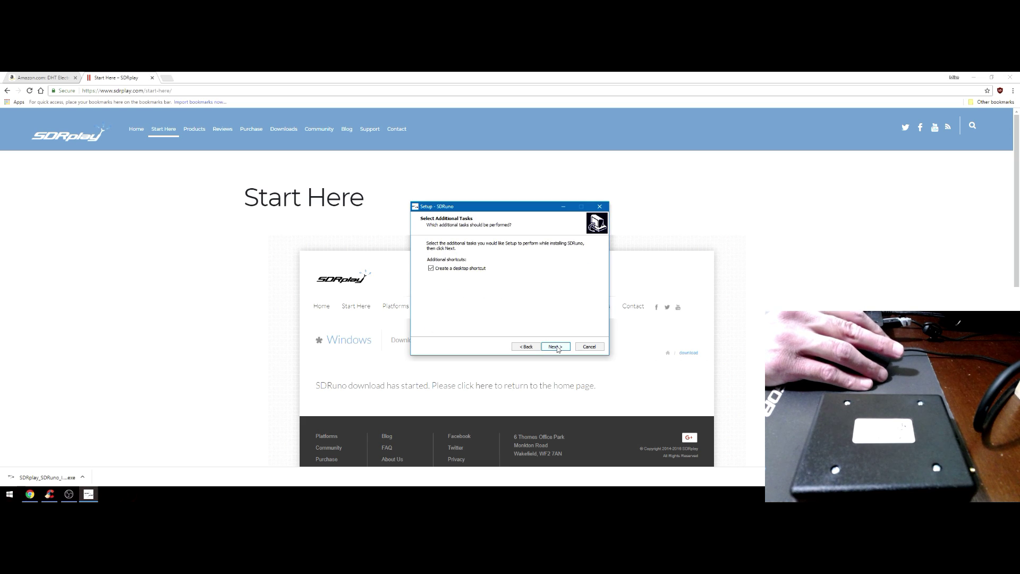
pyautogui.click(556, 347)
pyautogui.click(556, 348)
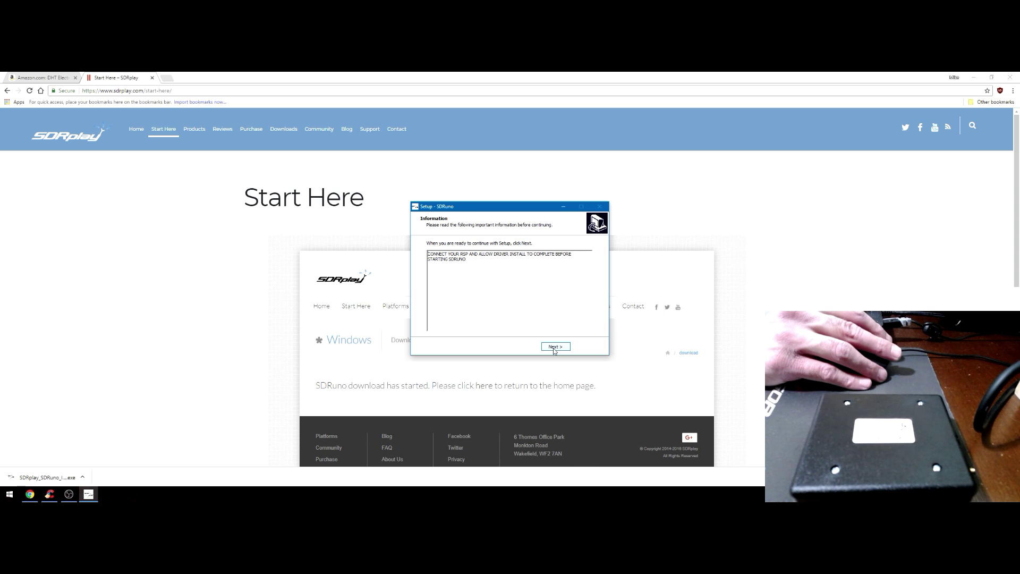
pyautogui.click(554, 347)
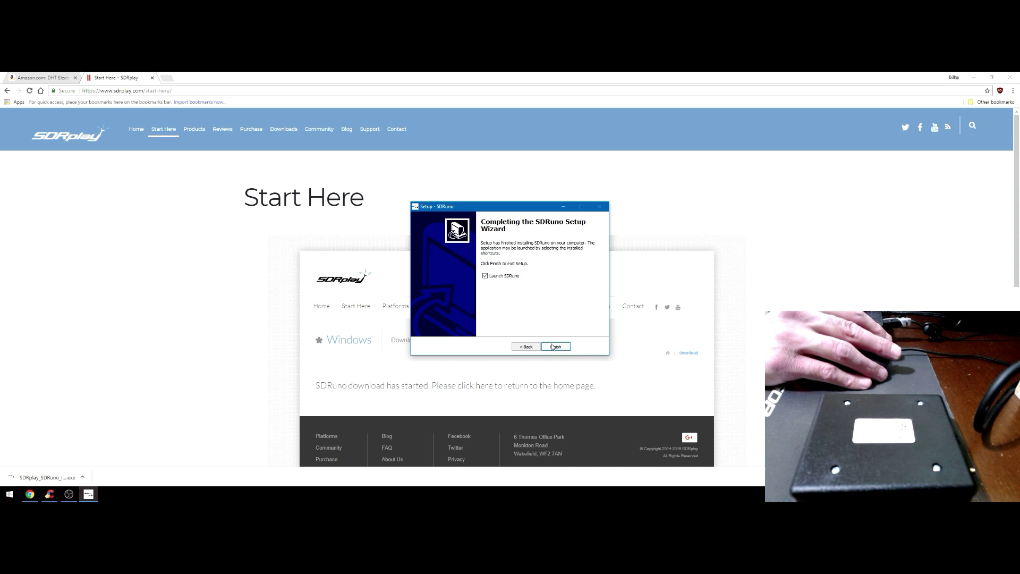
# Navigate from the SDRplay home page to the Support Centre helpdesk
pyautogui.click(556, 346)
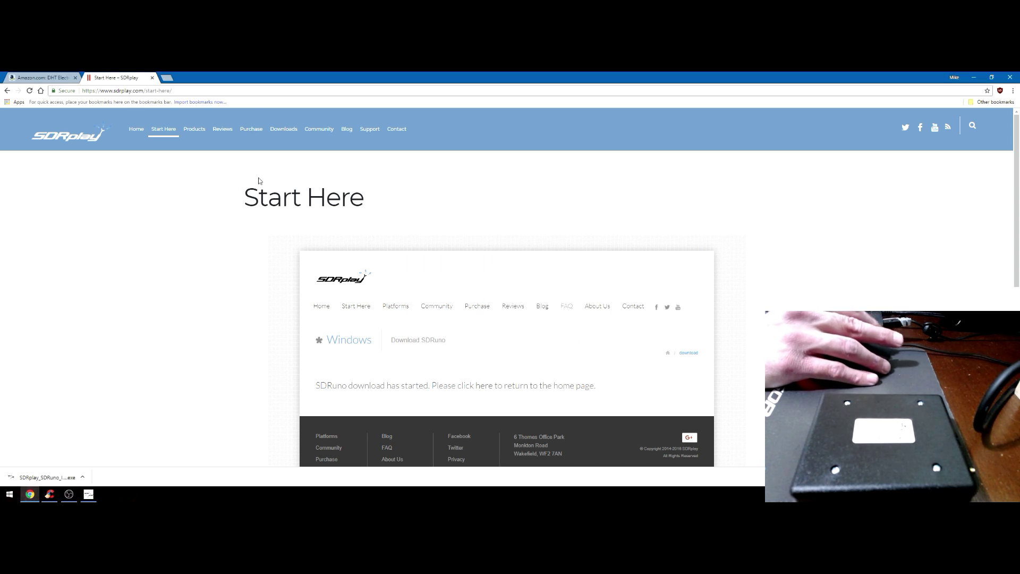
pyautogui.click(74, 134)
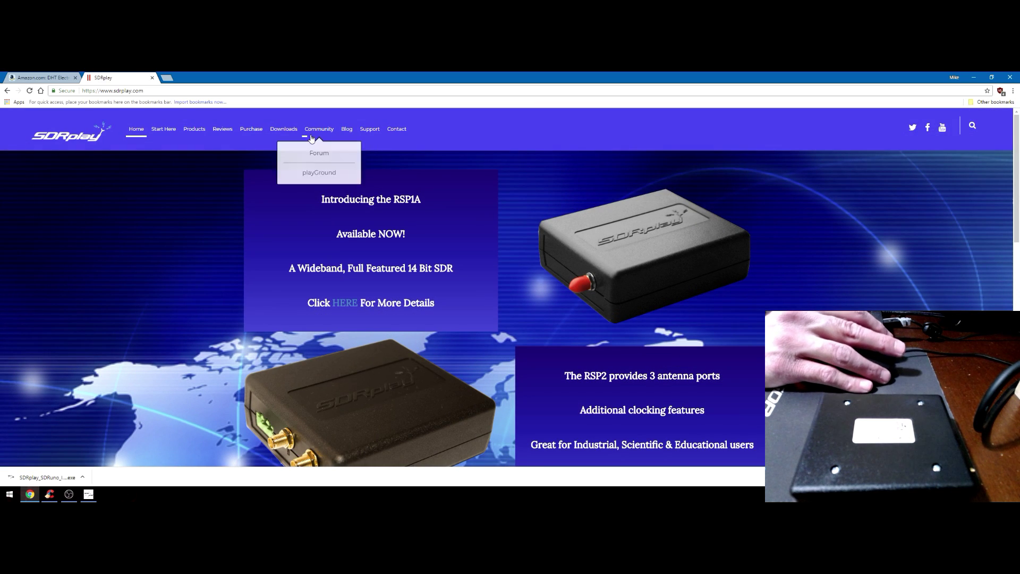
pyautogui.click(372, 135)
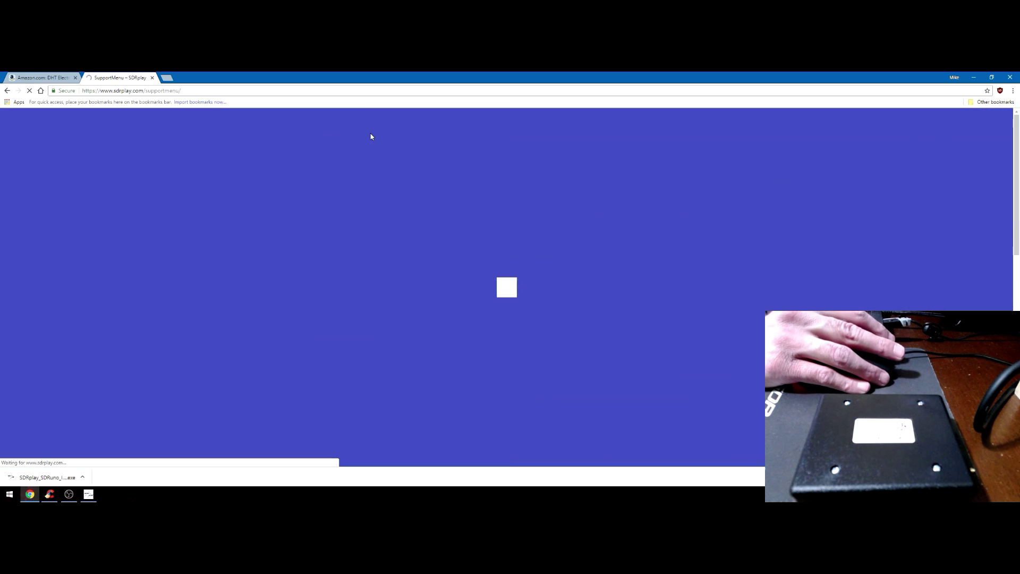
pyautogui.hotkey('alt', 'Left')
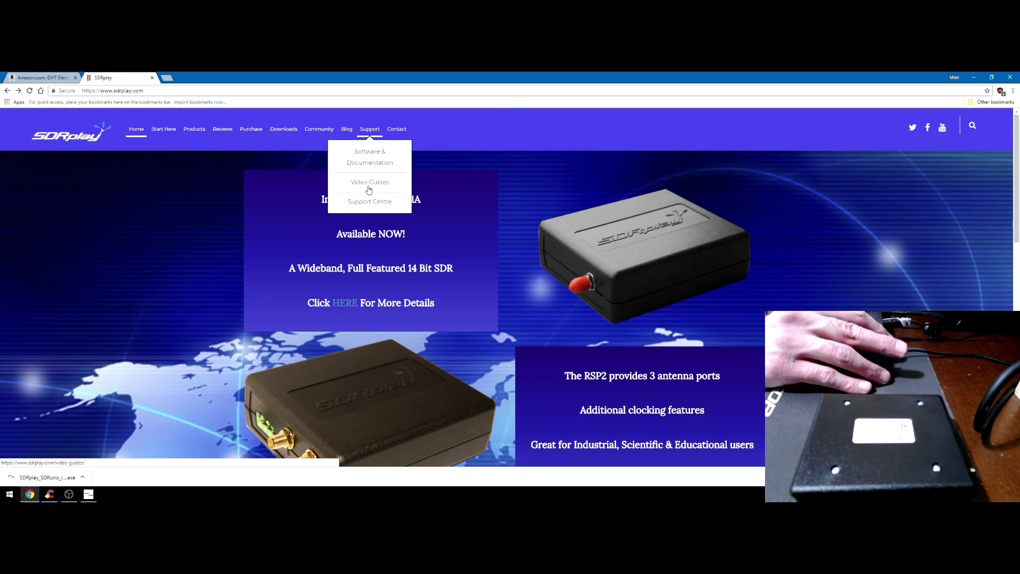
pyautogui.click(364, 201)
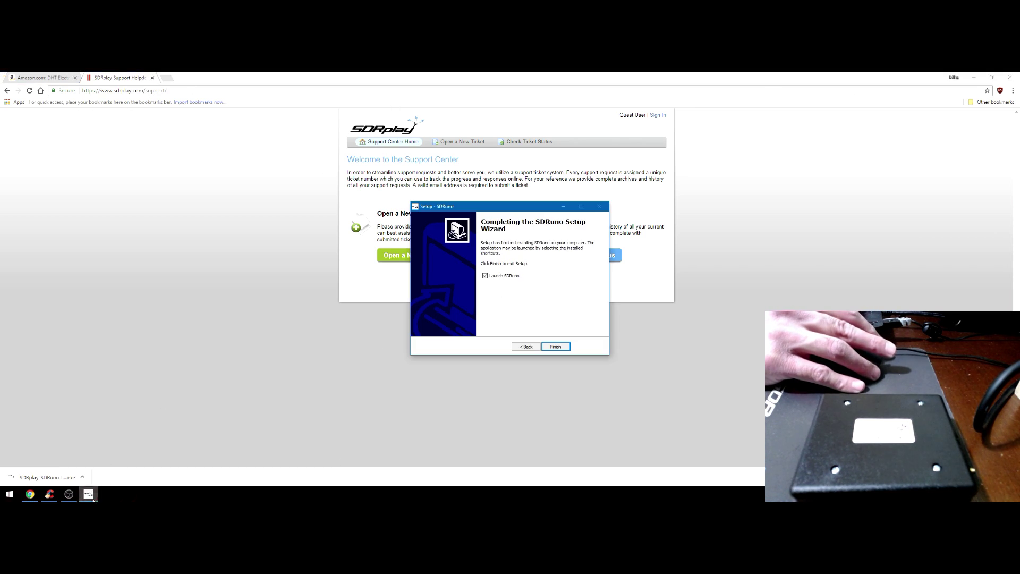
# Finish setup and launch SDRuno using the RSP1A as the receiver
pyautogui.click(555, 347)
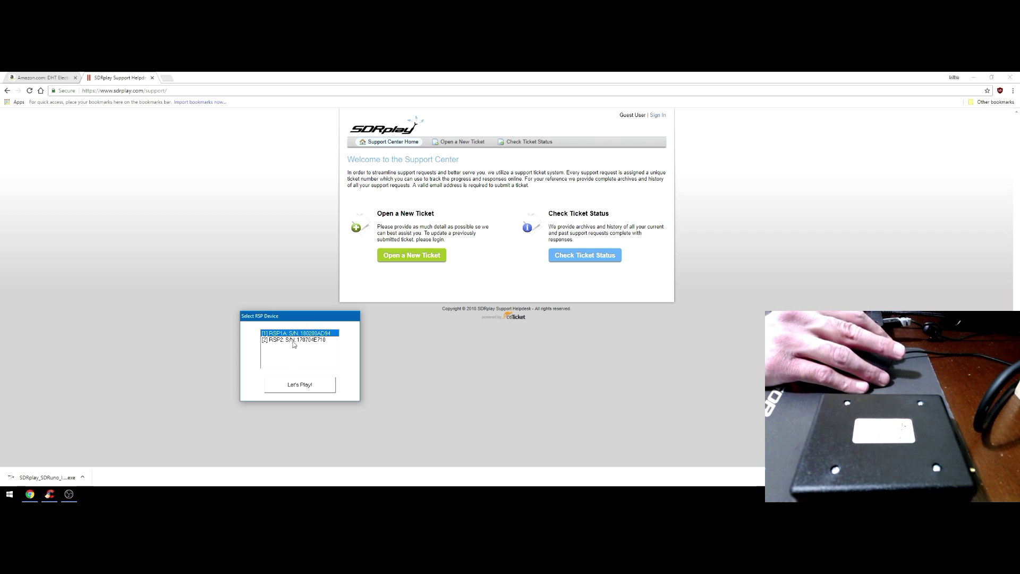
pyautogui.click(290, 389)
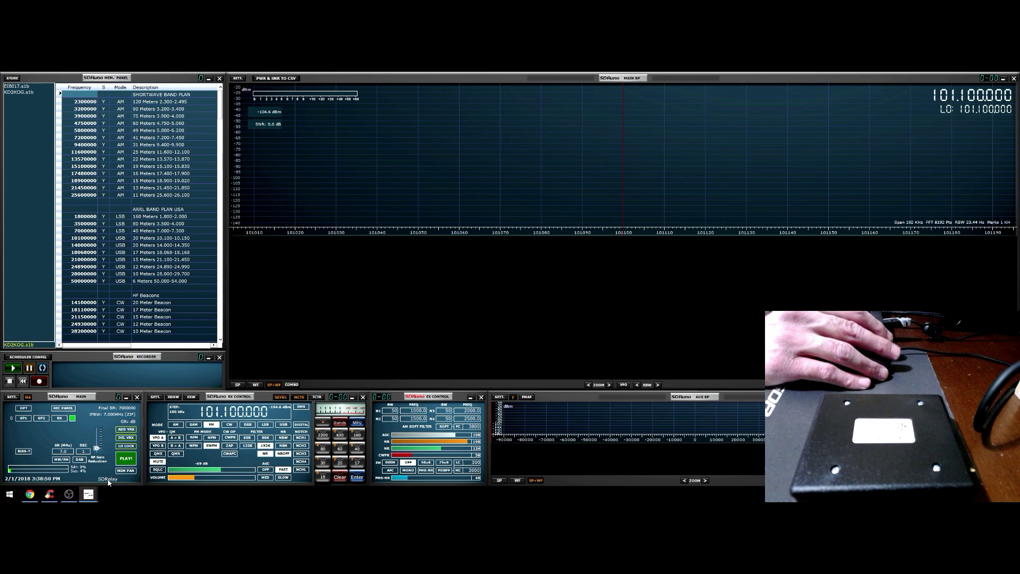
# Reset SDRuno to its default settings from the OPT menu, closing the program
pyautogui.click(26, 409)
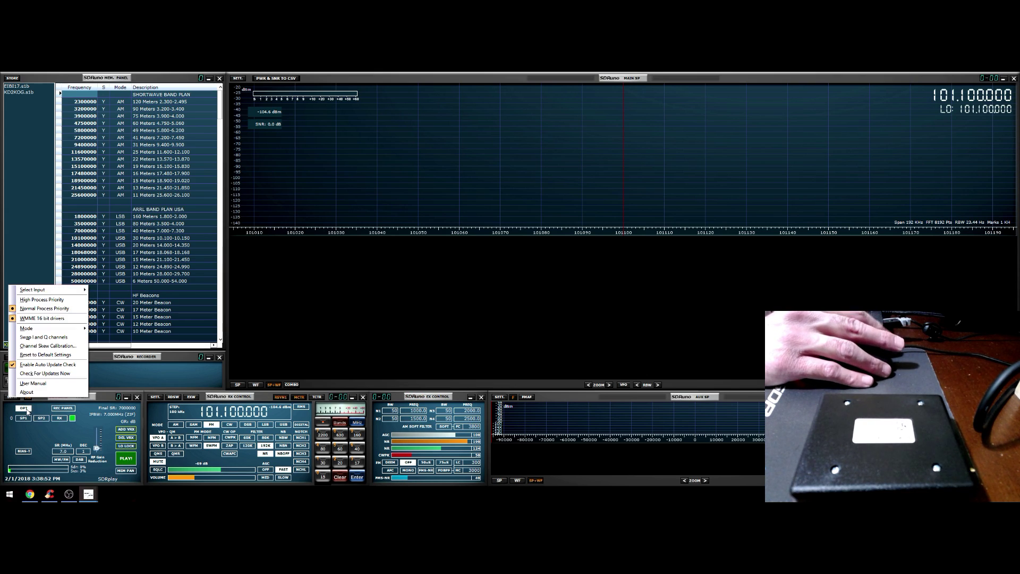
pyautogui.click(47, 355)
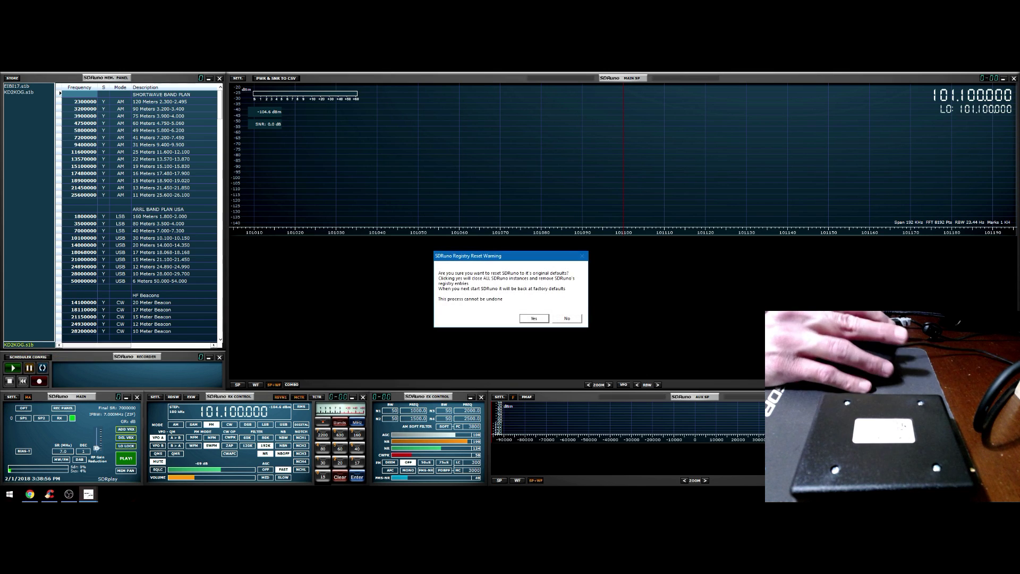
pyautogui.click(532, 317)
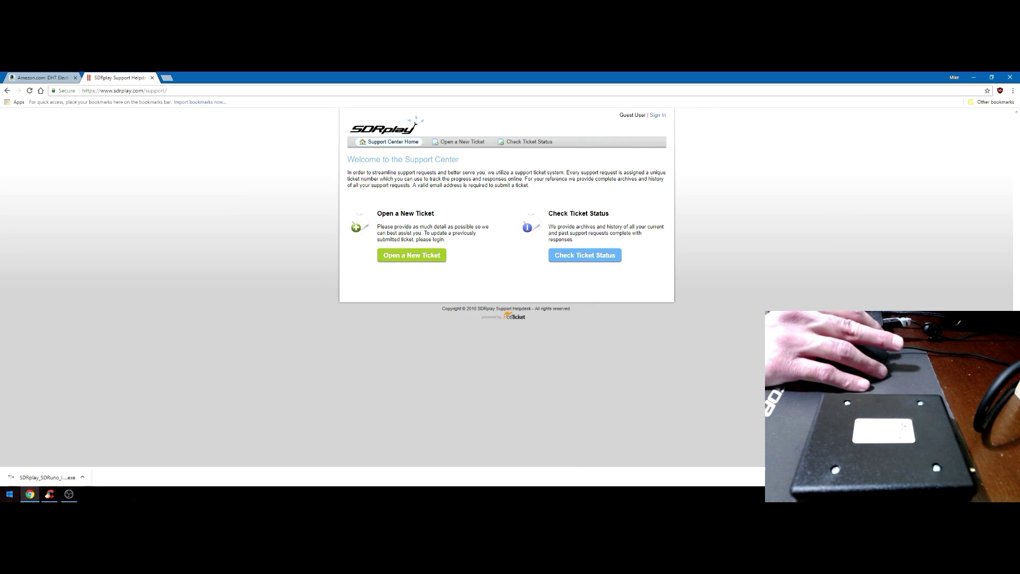
# Relaunch SDRuno from the Start search and start it with the RSP1A
pyautogui.click(3, 498)
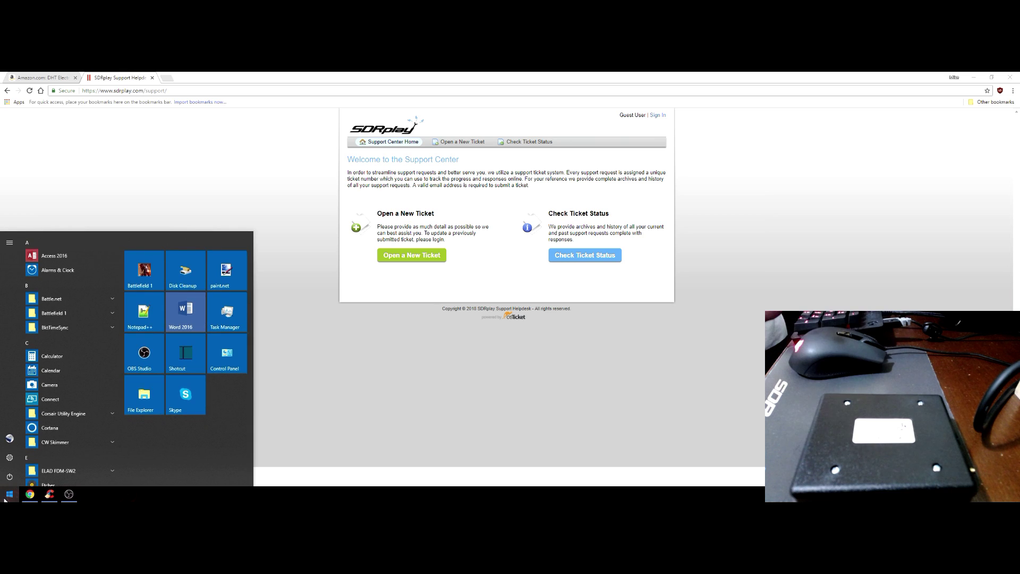
pyautogui.write('sdruno')
pyautogui.press('Return')
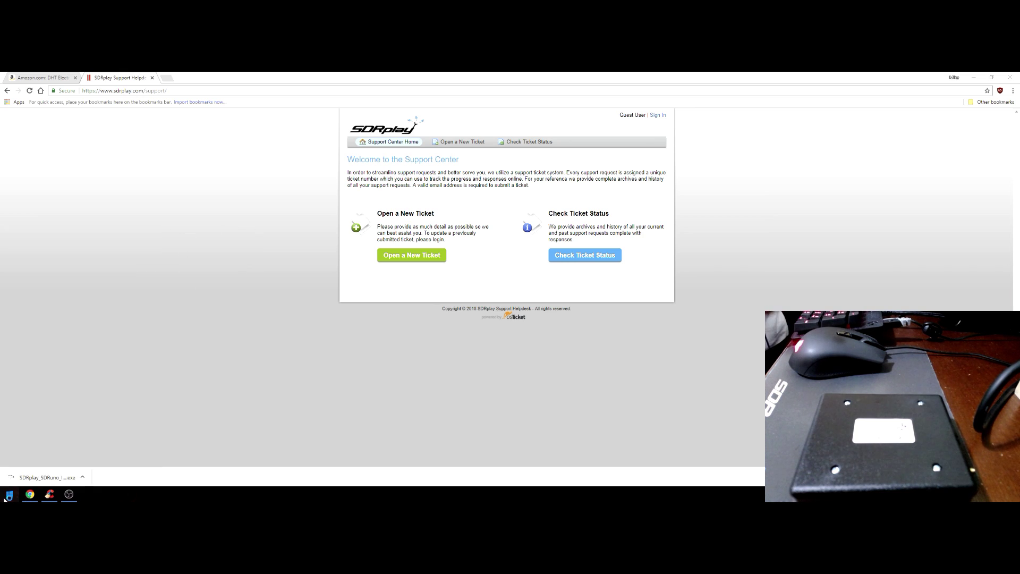
pyautogui.click(298, 386)
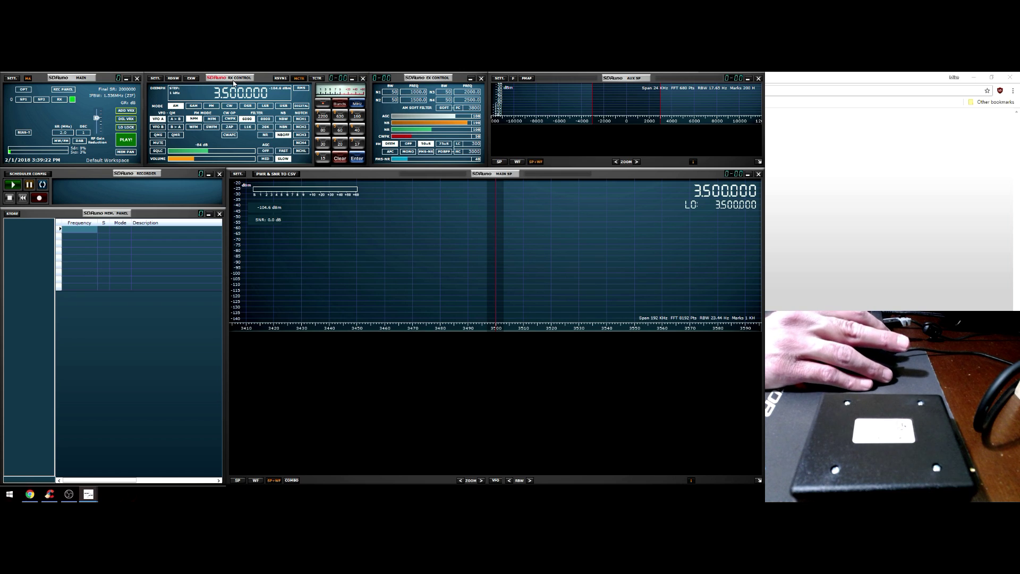
# Tune the receiver to 10.000.000 Hz (10 MHz) via the frequency readout
pyautogui.scroll(4, 217, 95)
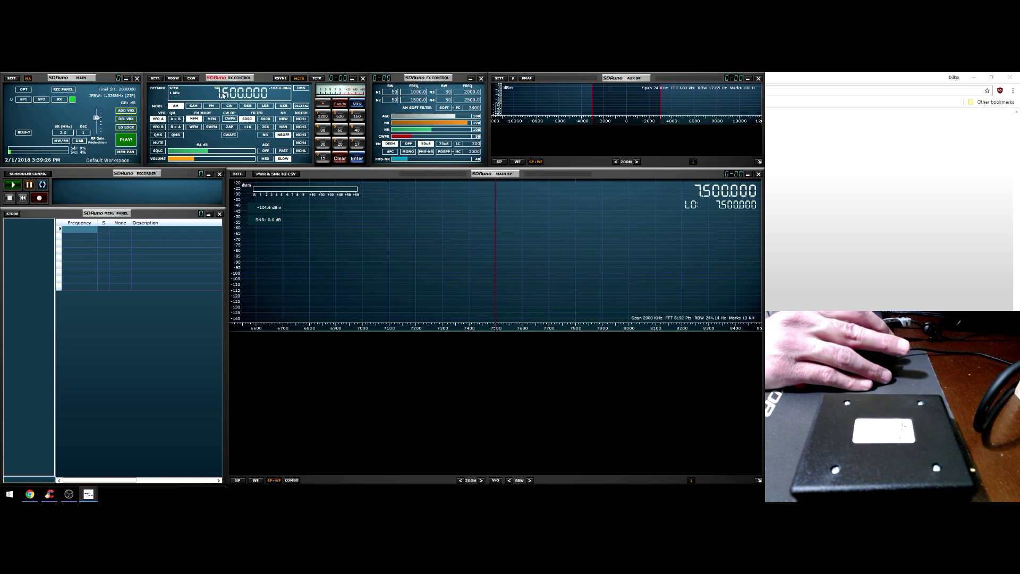
pyautogui.click(226, 95)
pyautogui.write('10.000')
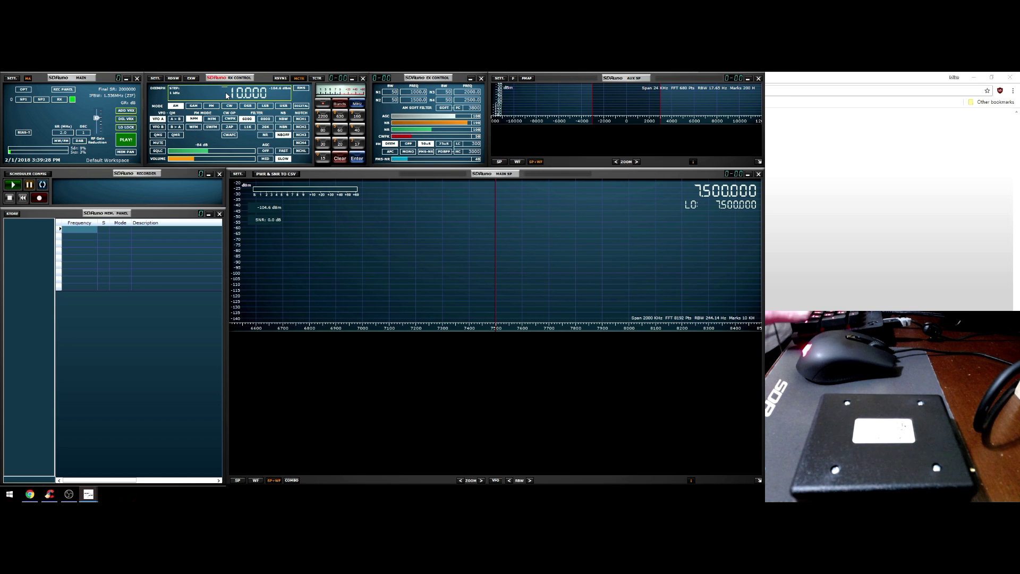
pyautogui.write('.000')
pyautogui.press('Return')
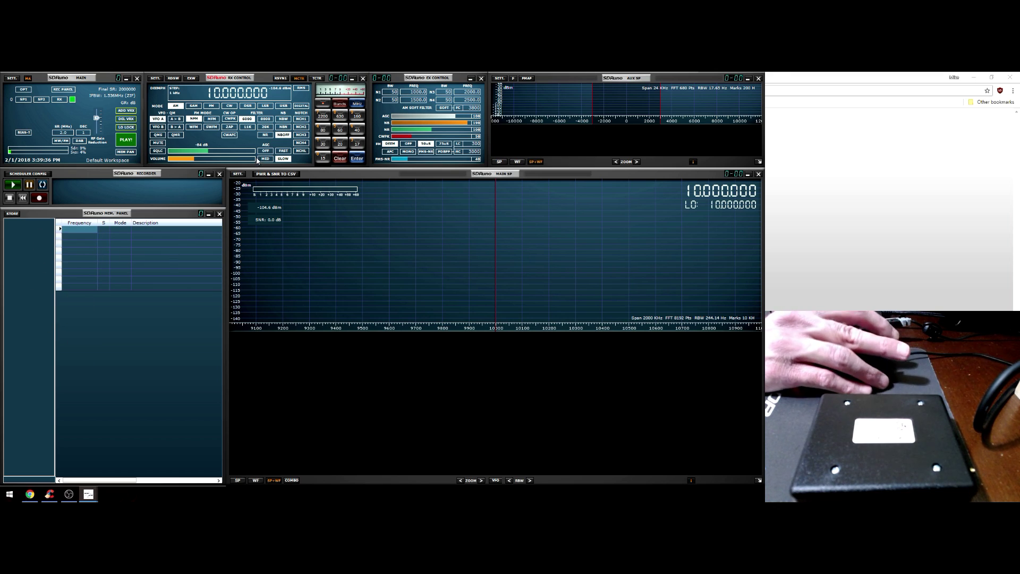
# Click the spectrum to settle on 9.872 MHz
pyautogui.click(362, 264)
pyautogui.click(614, 266)
pyautogui.click(688, 268)
pyautogui.click(462, 267)
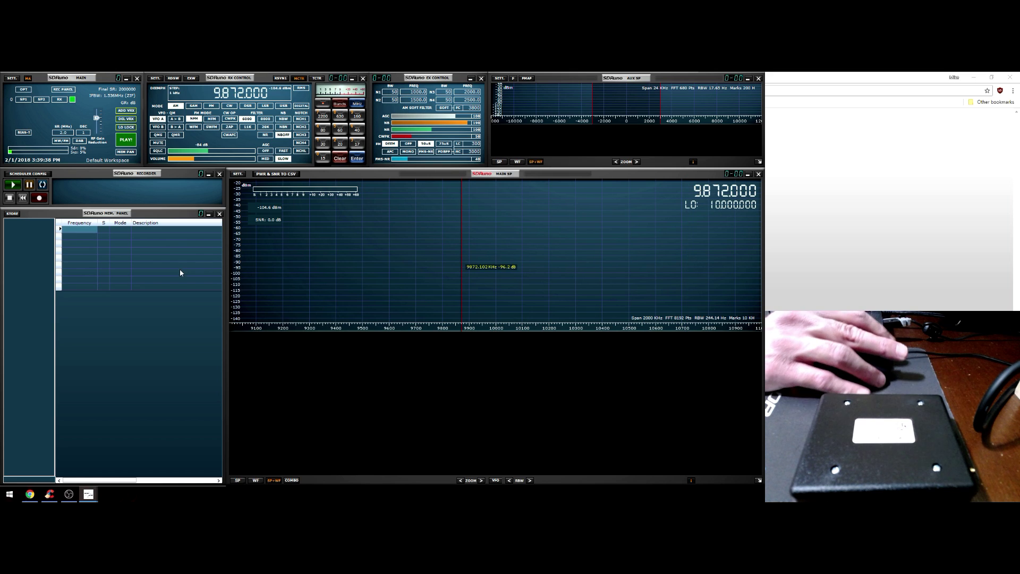
# Close SDRuno and relaunch it with the RSP1A device
pyautogui.rightClick(88, 495)
pyautogui.click(65, 481)
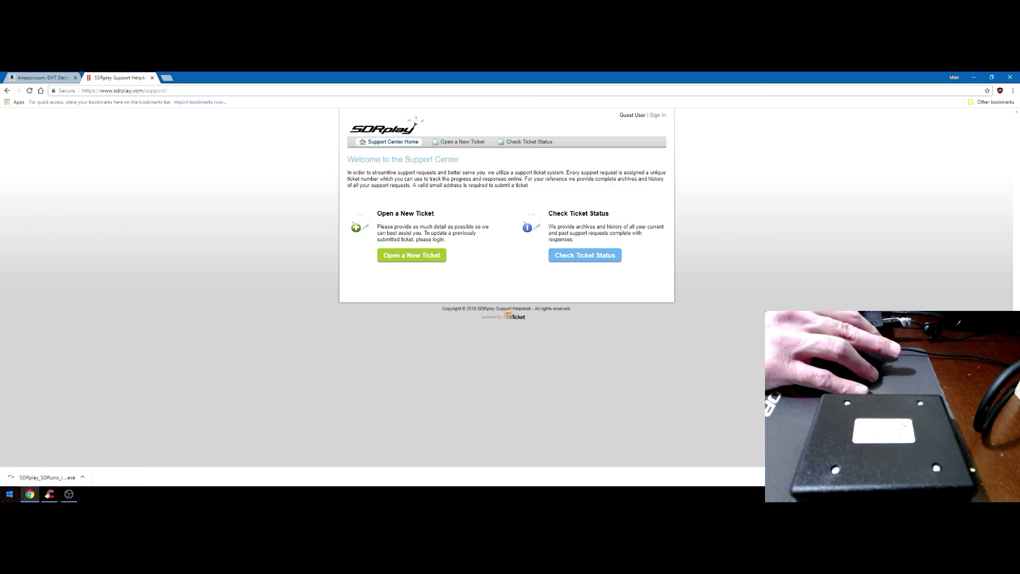
pyautogui.click(10, 494)
pyautogui.write('sdruno')
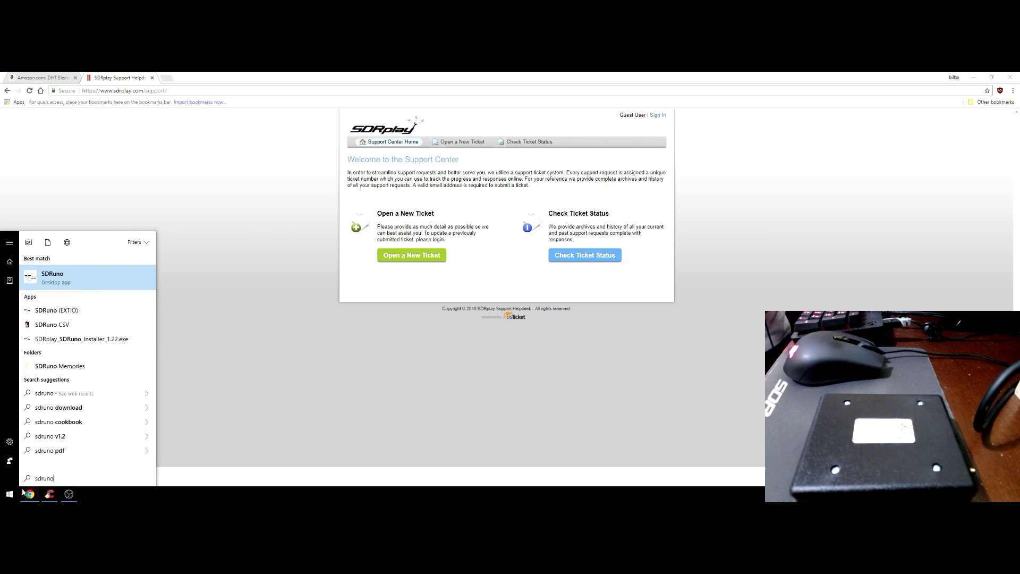
pyautogui.press('Return')
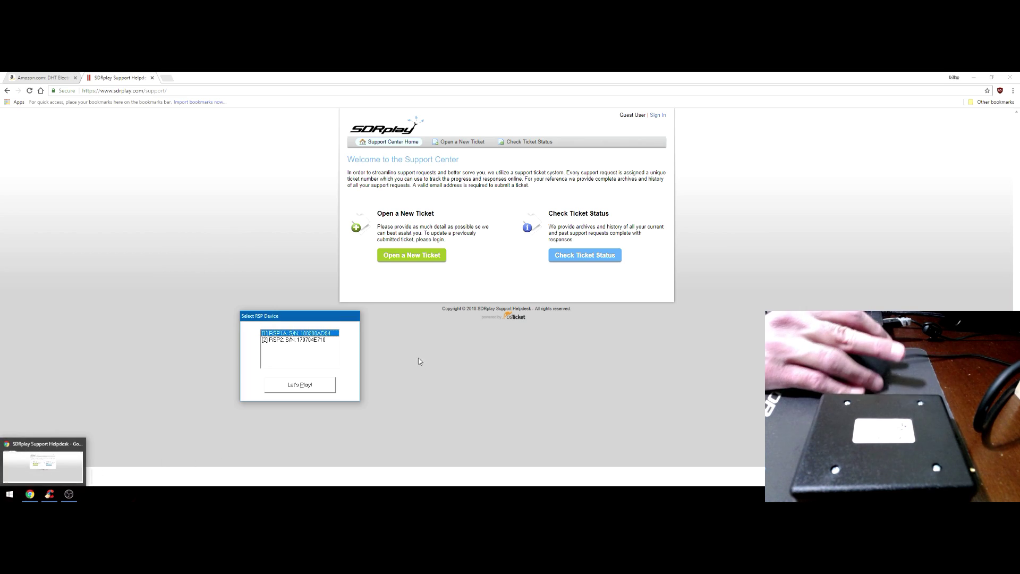
pyautogui.click(315, 386)
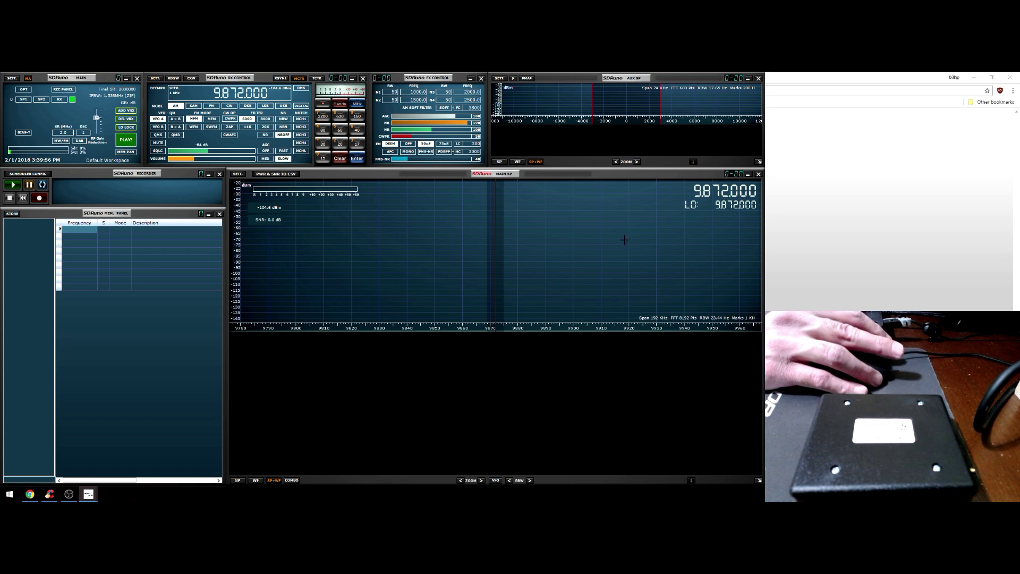
# Zoom the main spectrum out to a 2000 kHz span and start streaming with PLAY!
pyautogui.click(125, 141)
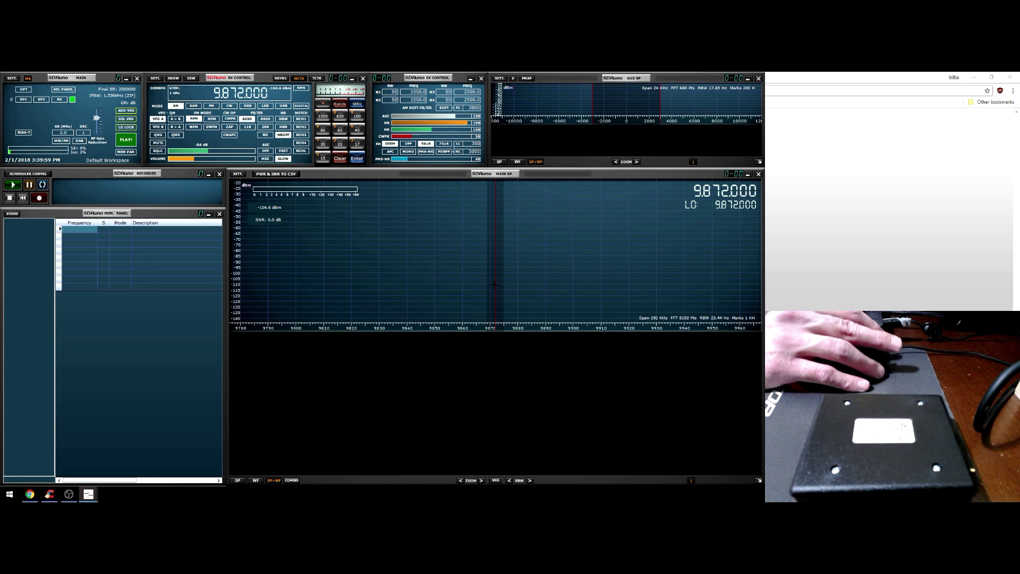
pyautogui.scroll(-3, 548, 296)
pyautogui.click(546, 296)
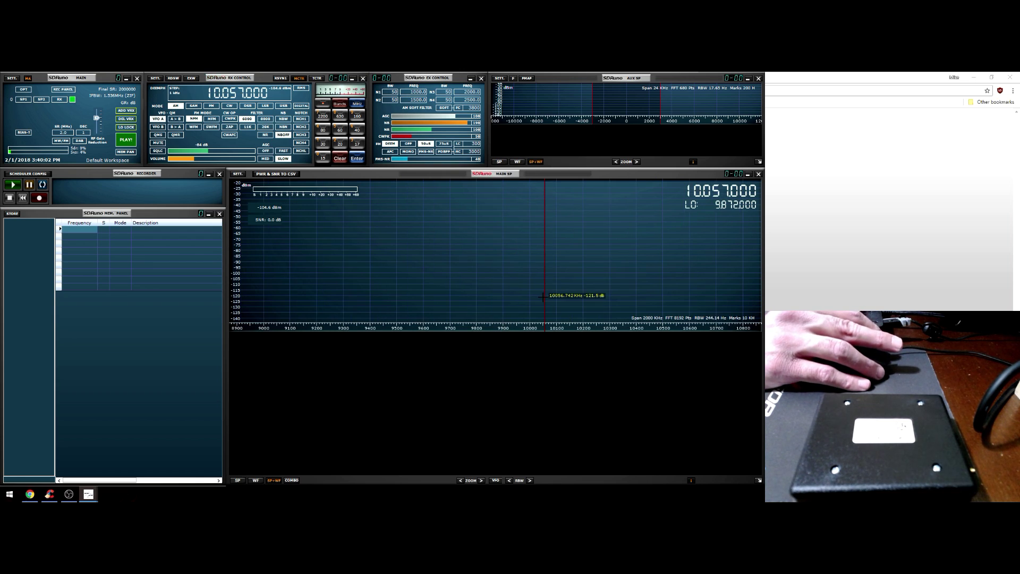
pyautogui.click(180, 163)
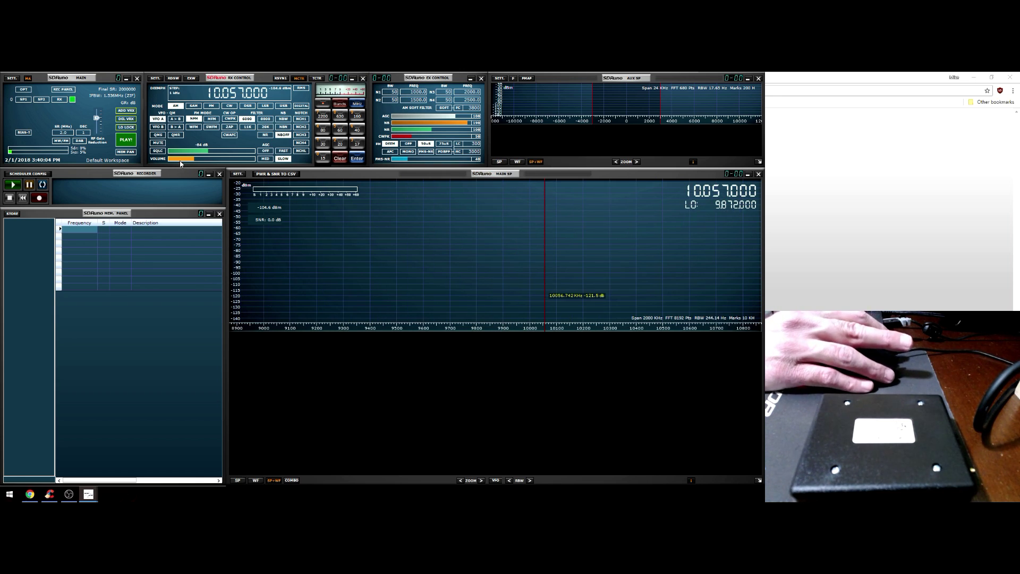
pyautogui.click(126, 141)
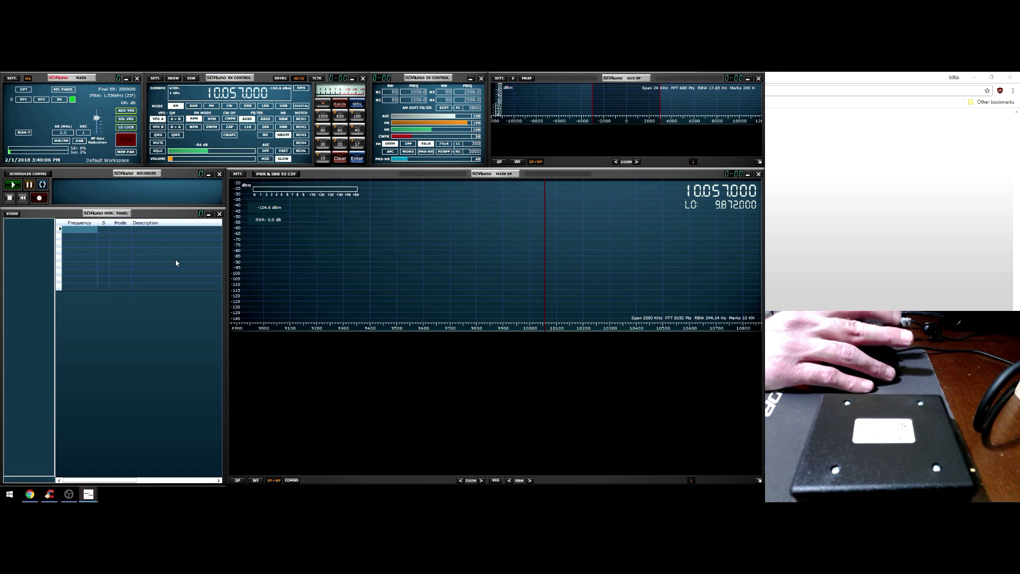
# Raise the RF gain and step the tuning frequency down to 6.057 MHz
pyautogui.scroll(-5, 98, 133)
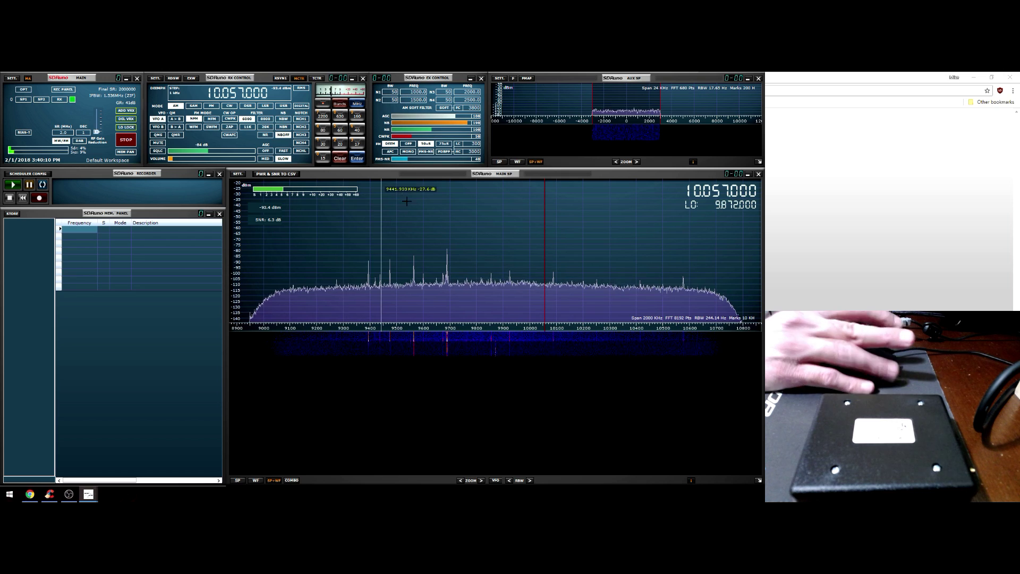
pyautogui.click(220, 95)
pyautogui.scroll(-1, 220, 96)
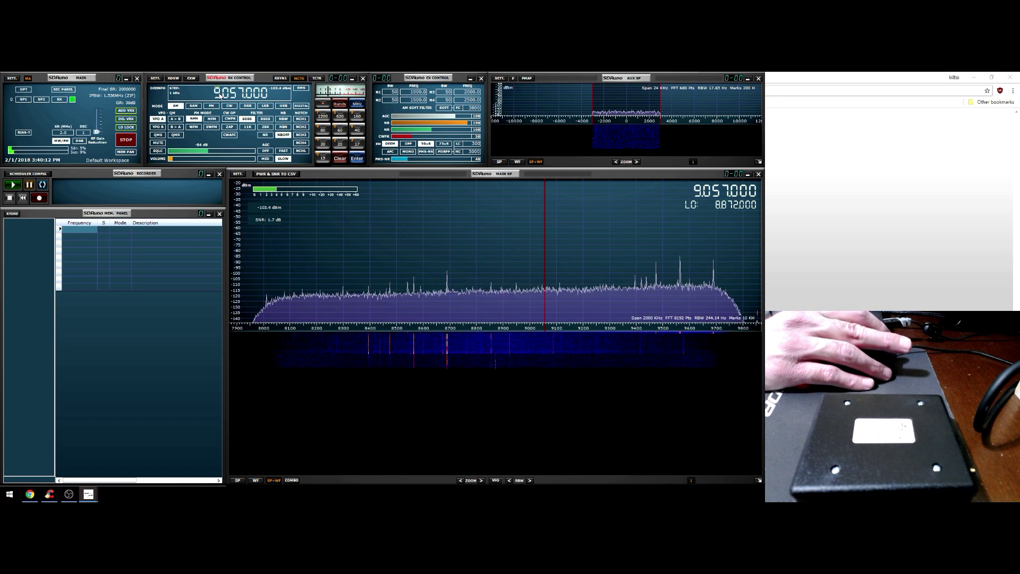
pyautogui.scroll(-2, 220, 96)
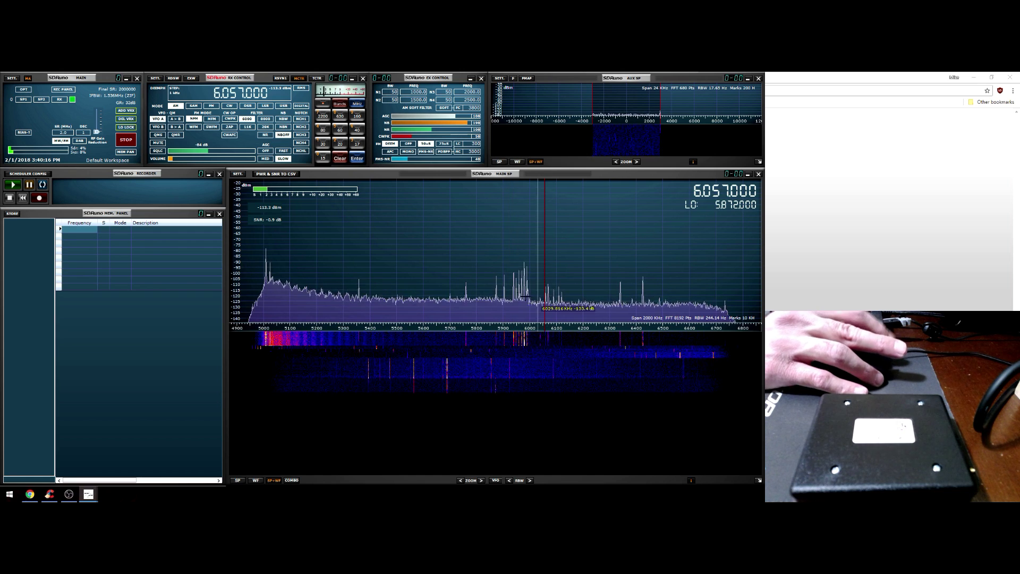
# Check signals near 5980 and 6342 kHz, zooming in and back out to 2000 kHz
pyautogui.click(526, 245)
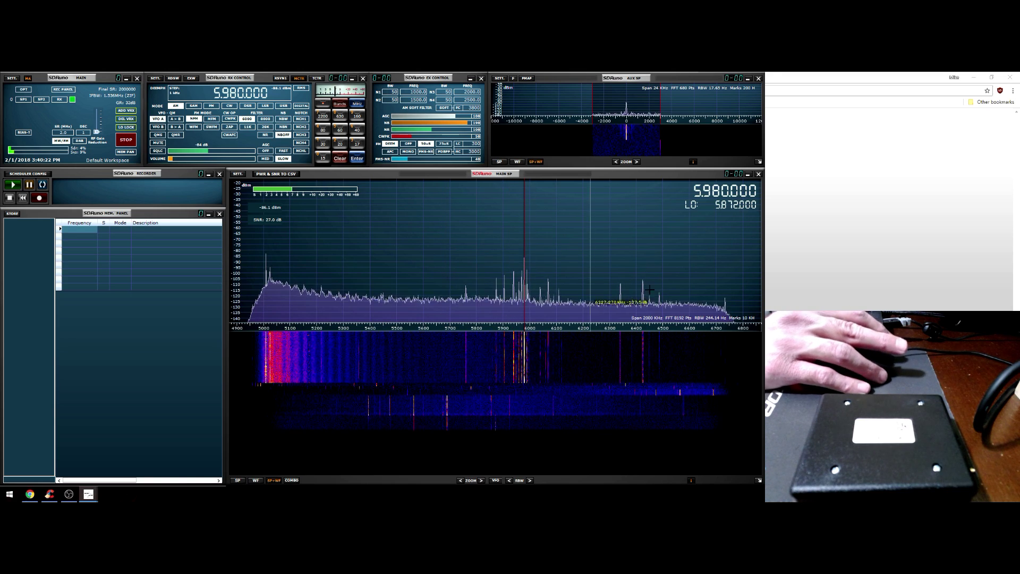
pyautogui.click(621, 276)
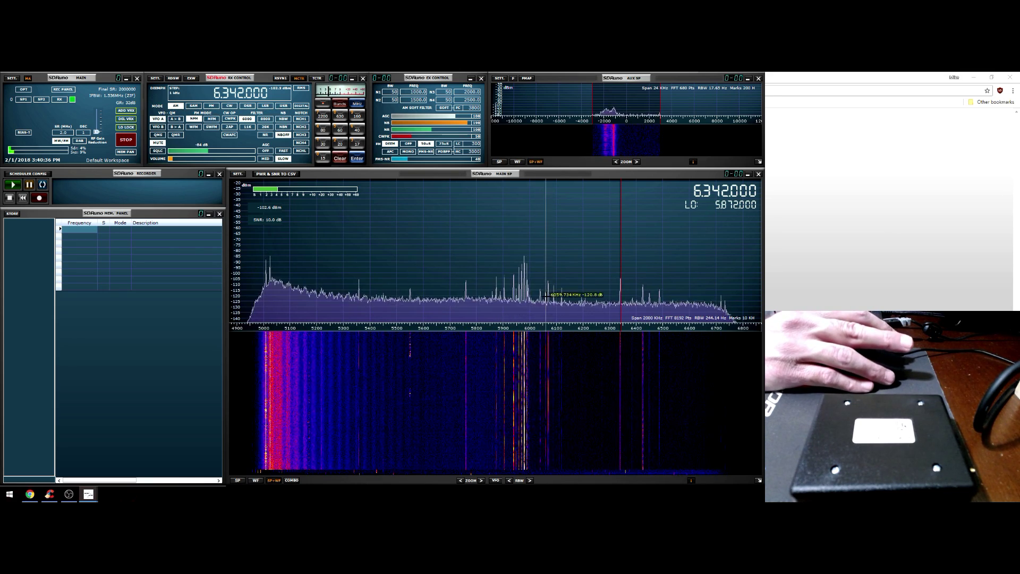
pyautogui.click(482, 480)
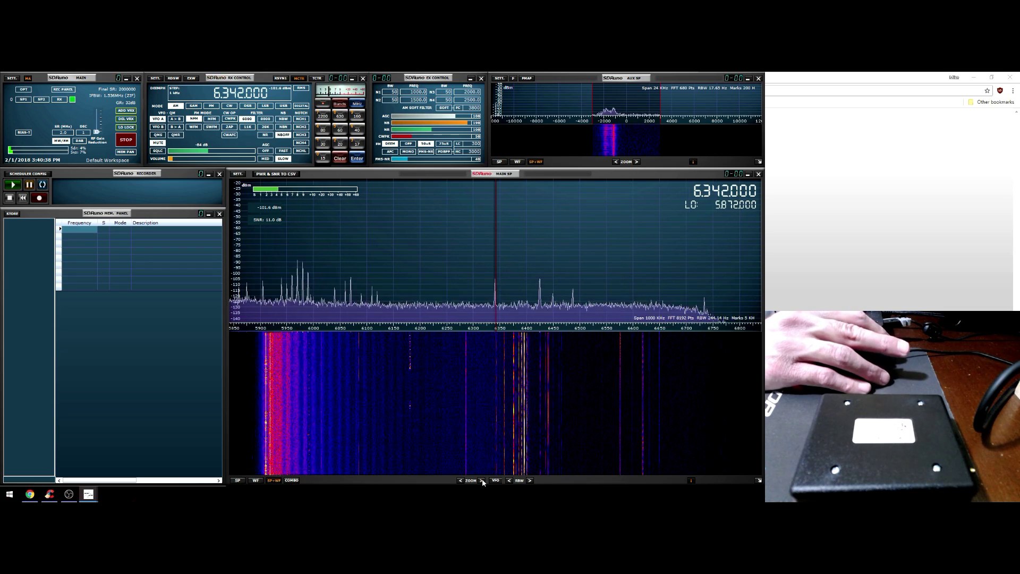
pyautogui.click(482, 480)
pyautogui.click(482, 479)
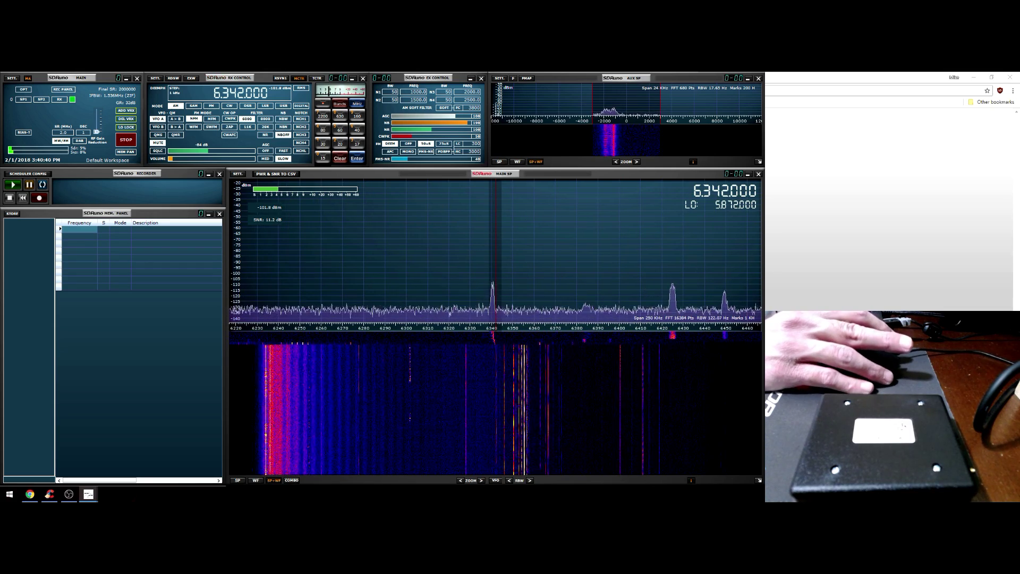
pyautogui.moveTo(386, 328); pyautogui.dragTo(707, 327)
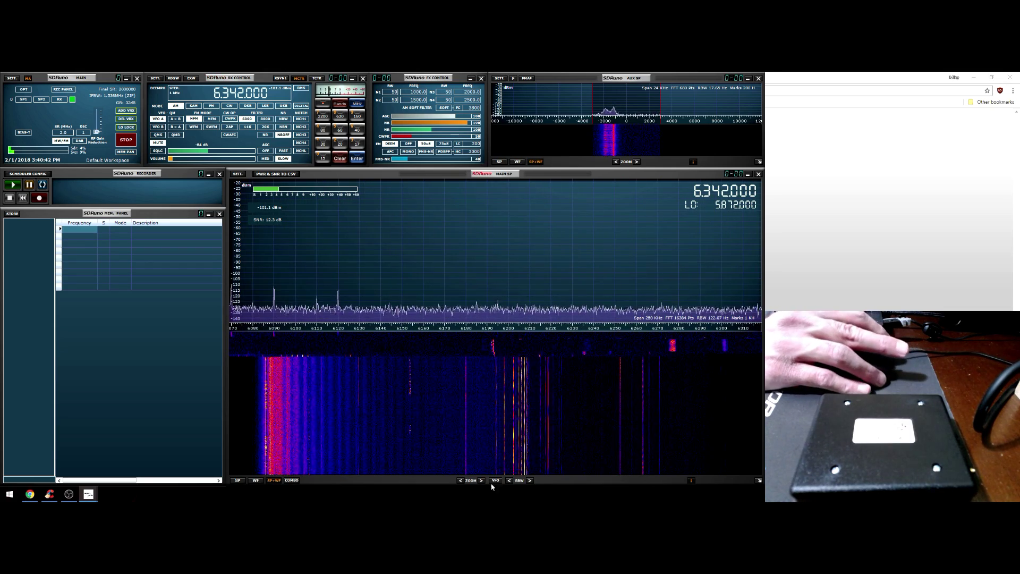
pyautogui.click(459, 480)
pyautogui.click(460, 480)
pyautogui.click(460, 480)
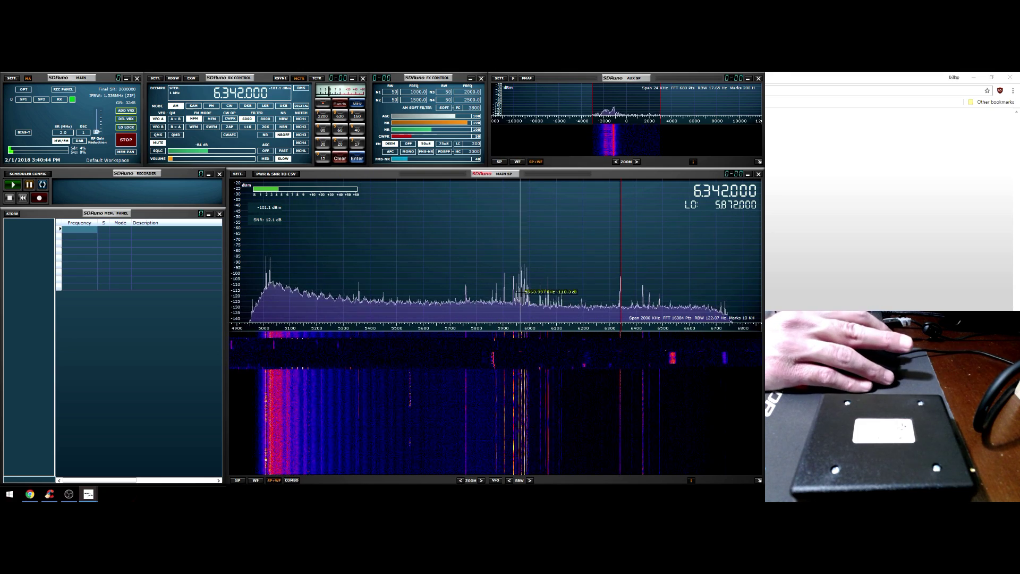
# Fine-tune onto the strong signal at 5.960 MHz
pyautogui.click(522, 292)
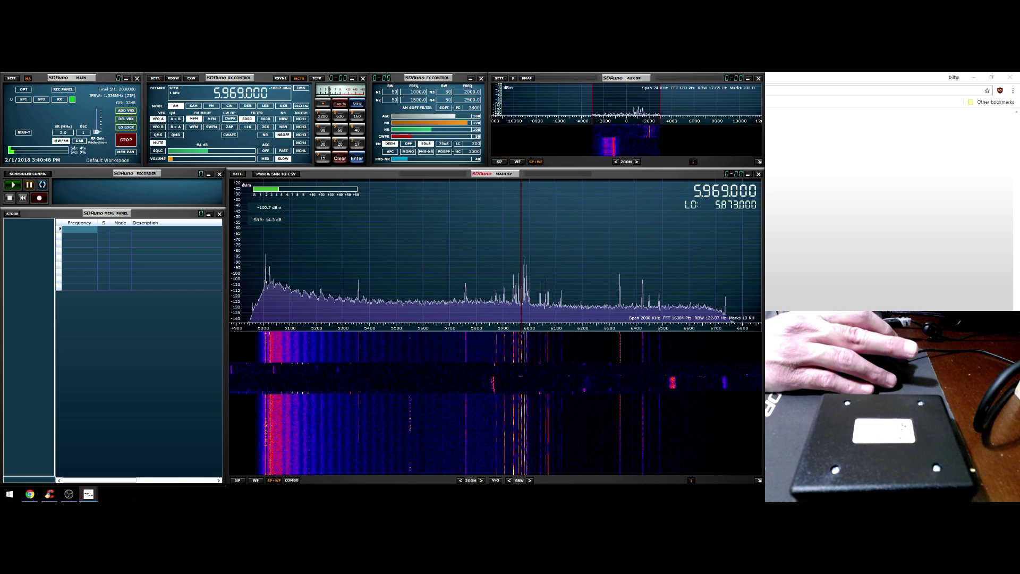
pyautogui.scroll(2, 497, 249)
pyautogui.scroll(-3, 502, 253)
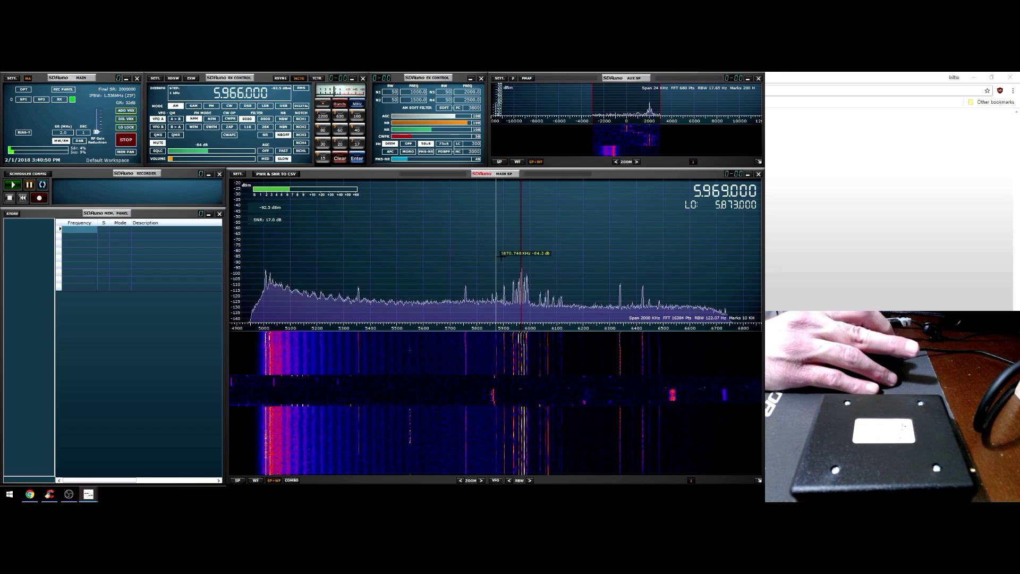
pyautogui.scroll(6, 502, 254)
pyautogui.scroll(-3, 531, 249)
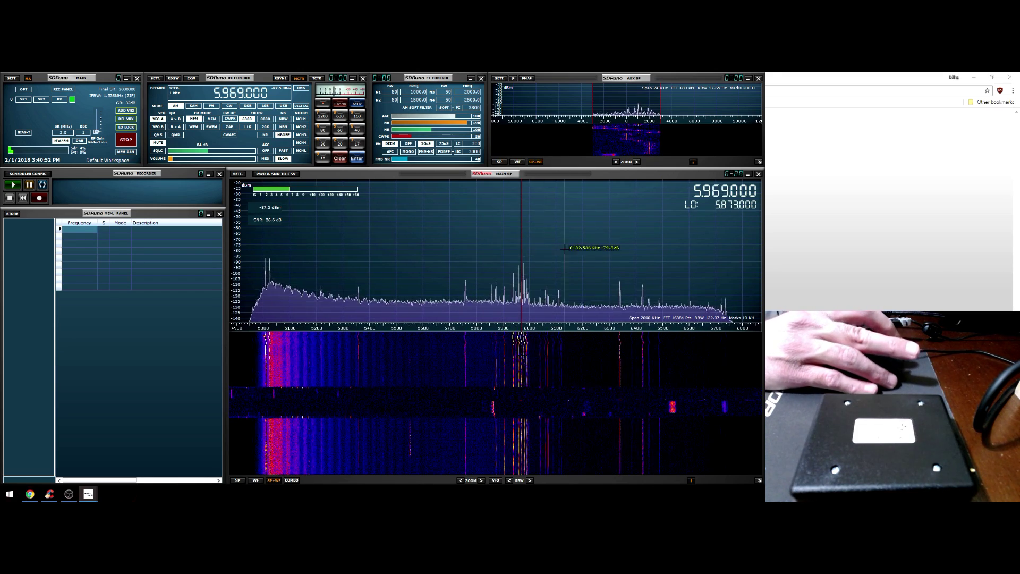
pyautogui.moveTo(558, 250); pyautogui.dragTo(512, 260)
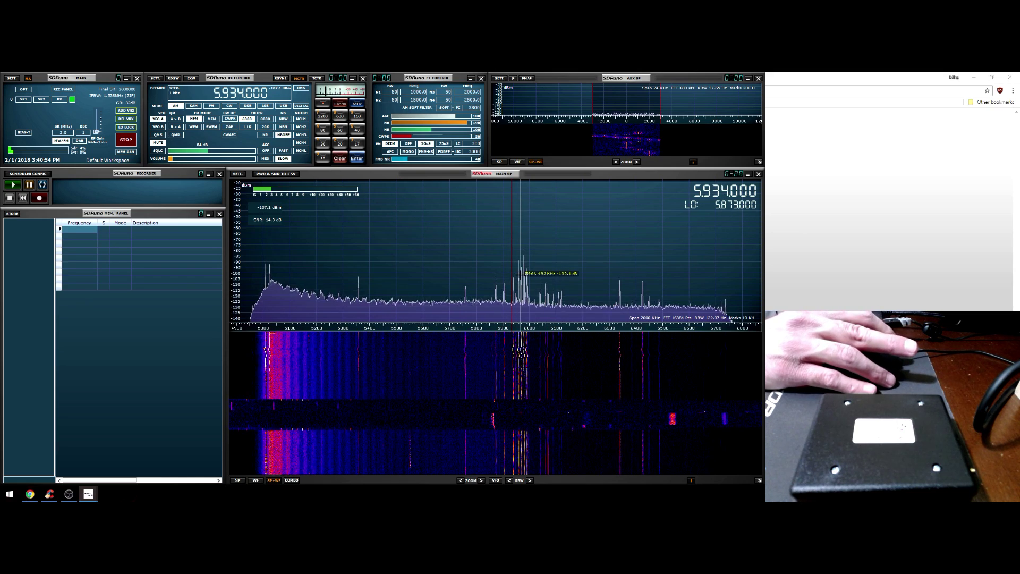
pyautogui.scroll(20, 521, 278)
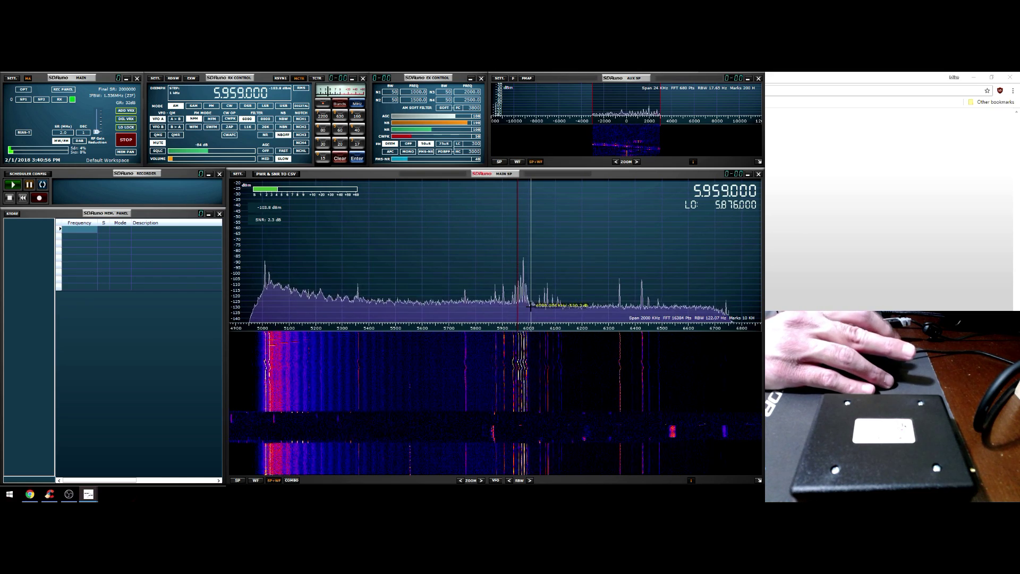
# Zoom in around 5960 kHz, set the filter to about 6.8 kHz, then open SETT
pyautogui.click(481, 481)
pyautogui.click(481, 481)
pyautogui.click(482, 480)
pyautogui.click(481, 480)
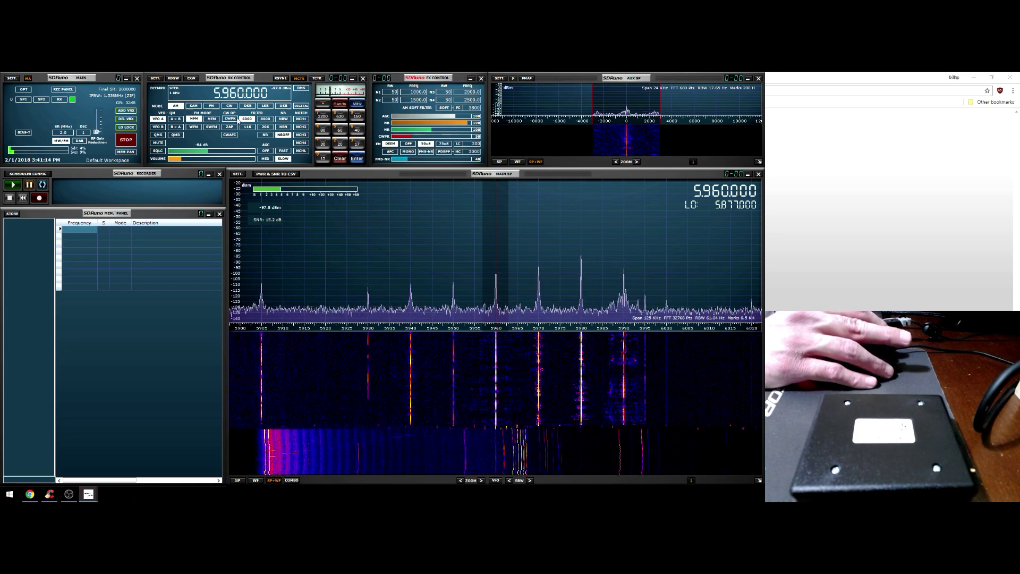
pyautogui.click(265, 126)
pyautogui.click(247, 119)
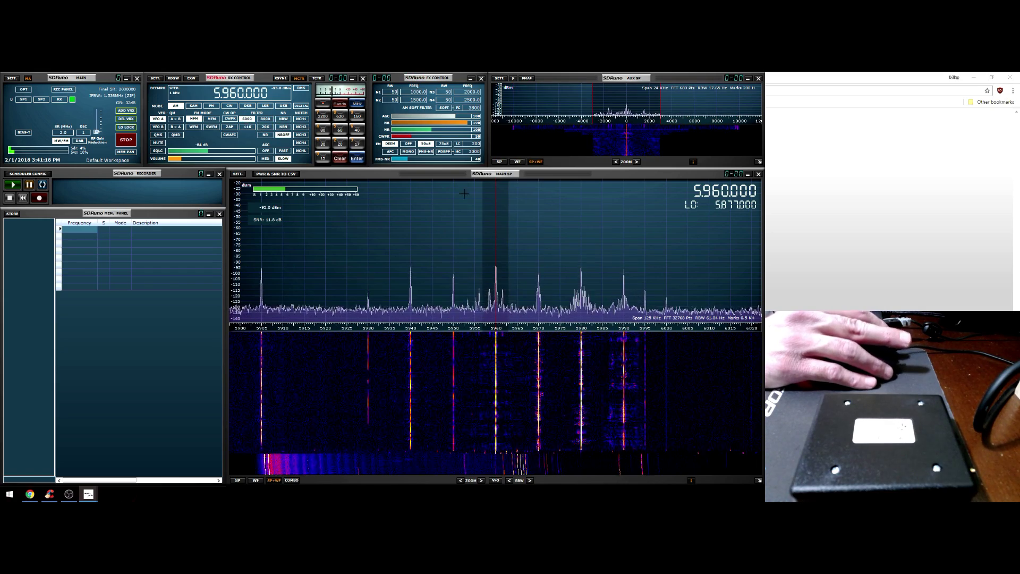
pyautogui.moveTo(661, 103); pyautogui.dragTo(674, 108)
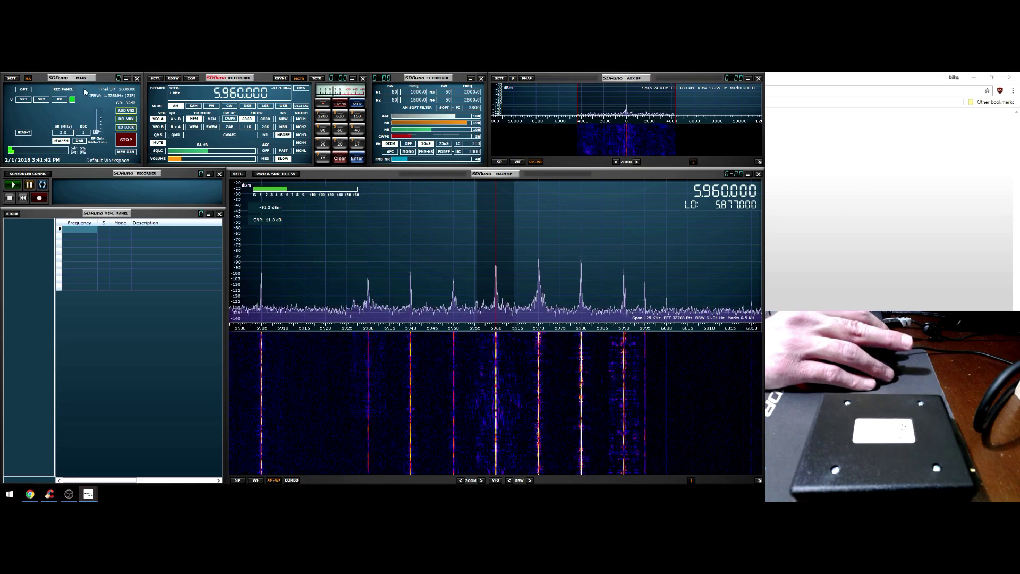
pyautogui.click(12, 78)
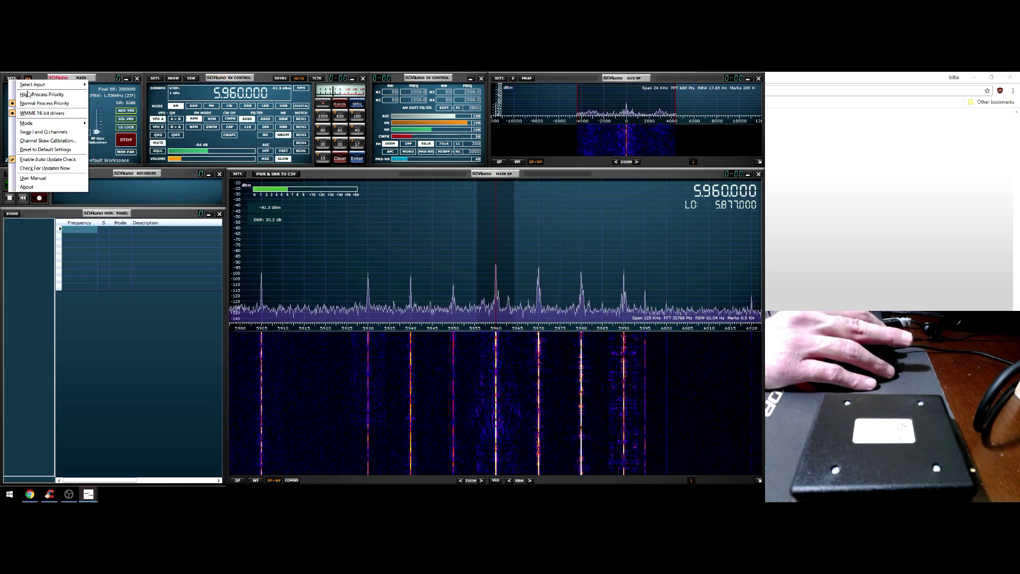
# Open the User Manual and scroll to section 3.2 on SDRplay RSP devices
pyautogui.click(40, 178)
pyautogui.scroll(-5, 337, 221)
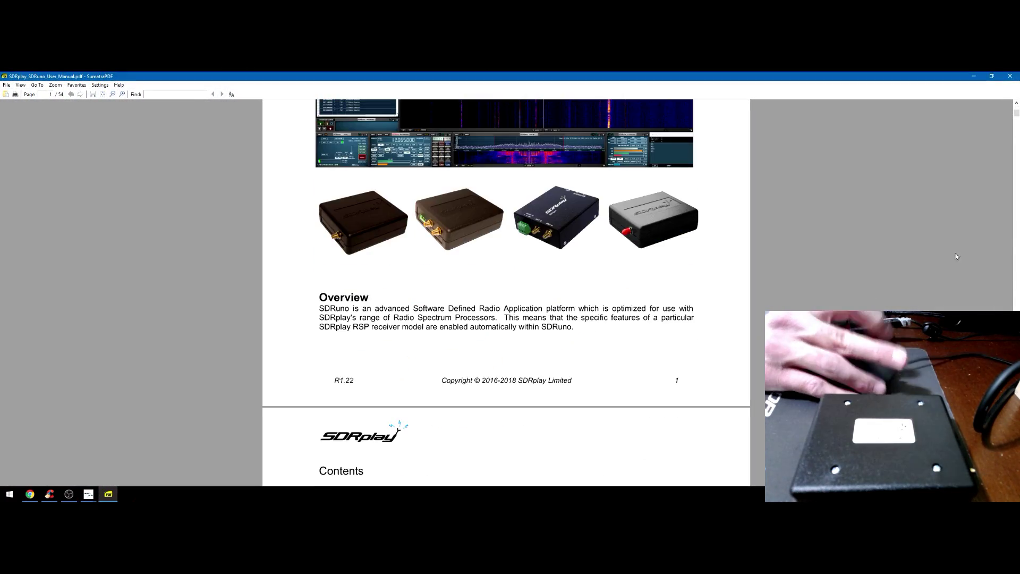
pyautogui.moveTo(1016, 111); pyautogui.dragTo(1010, 183)
pyautogui.scroll(-3, 607, 269)
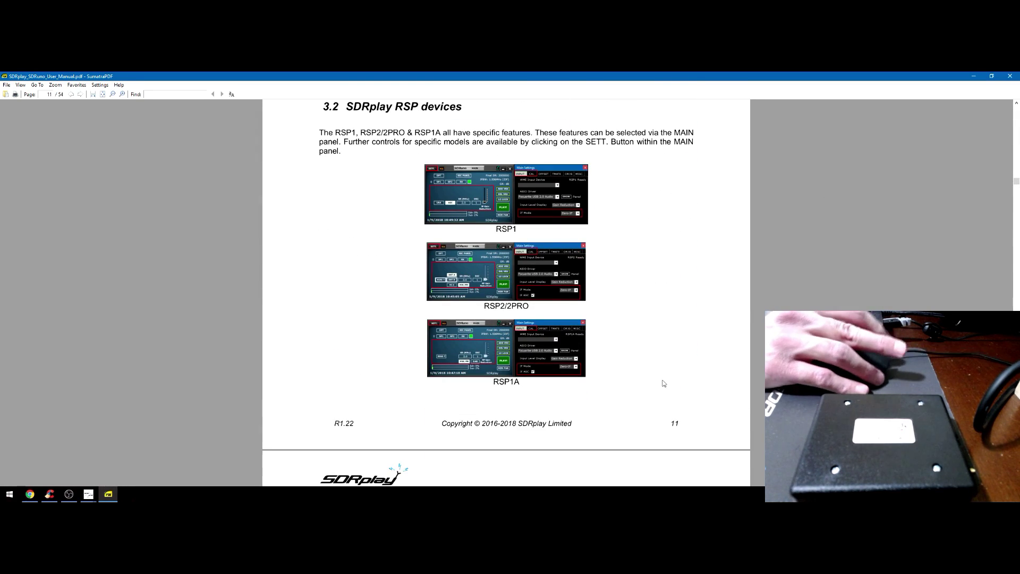
pyautogui.scroll(1, 546, 289)
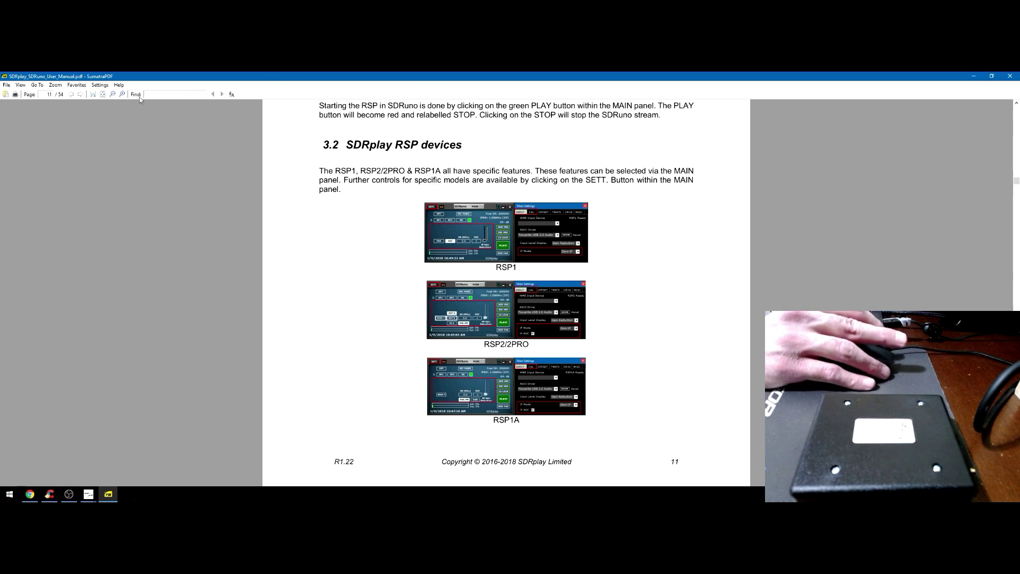
# Zoom in on the page and scroll down to the RSP1A settings screenshot
pyautogui.click(123, 94)
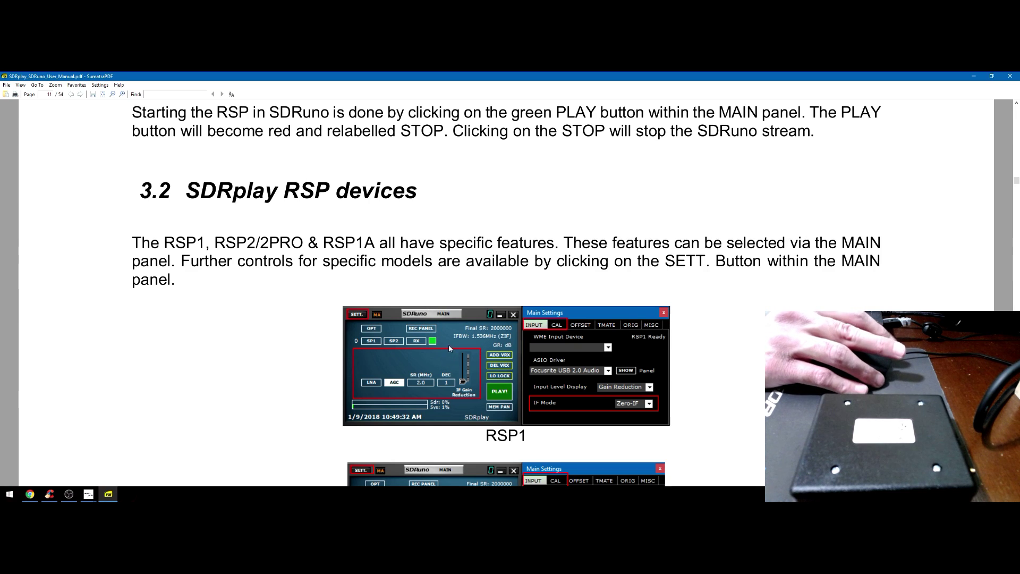
pyautogui.scroll(-1, 441, 365)
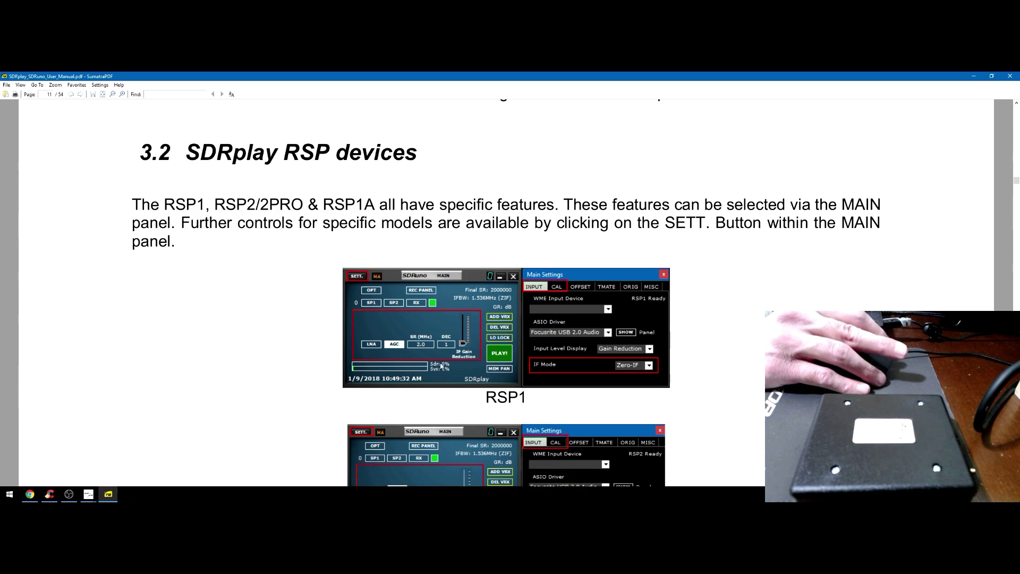
pyautogui.scroll(-4, 445, 327)
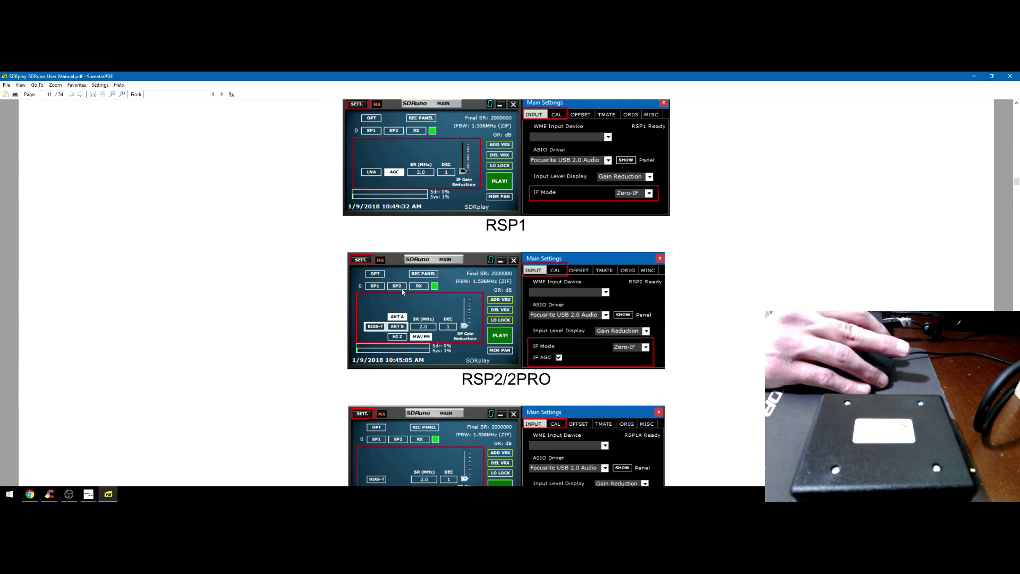
pyautogui.scroll(-3, 428, 337)
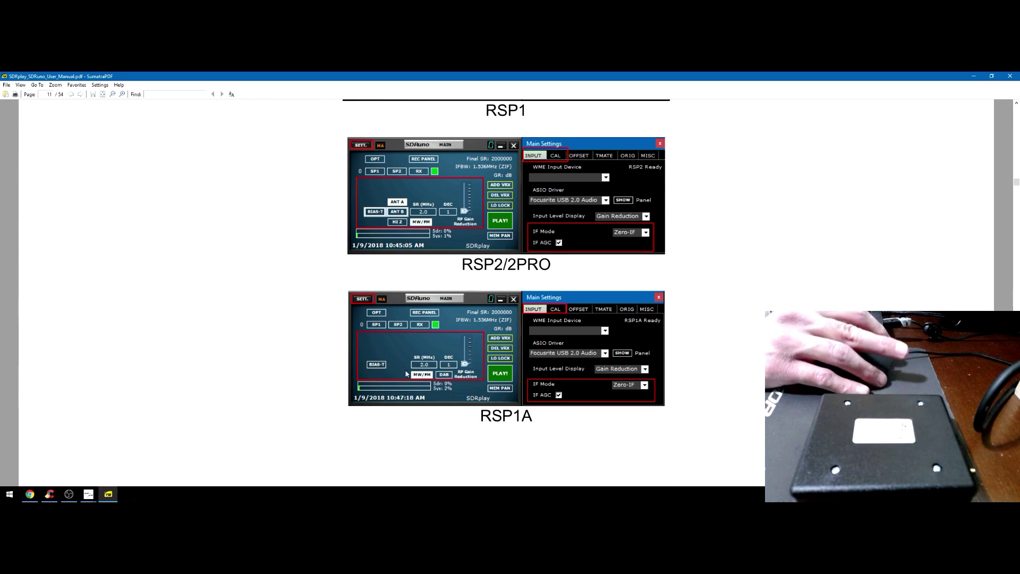
# Restore the SDRuno windows from the taskbar and focus RX CONTROL and the extended control window
pyautogui.click(107, 495)
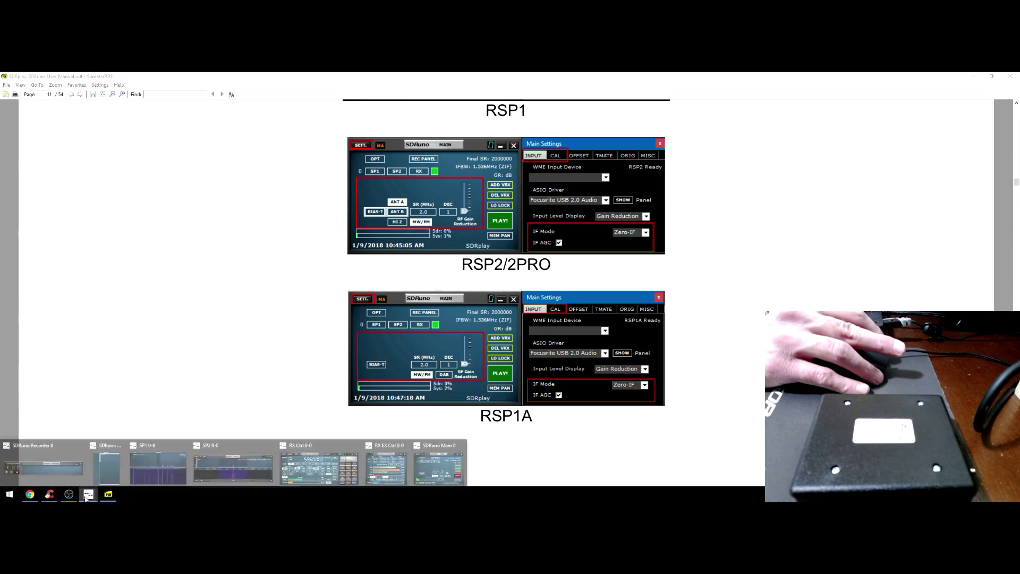
pyautogui.click(339, 473)
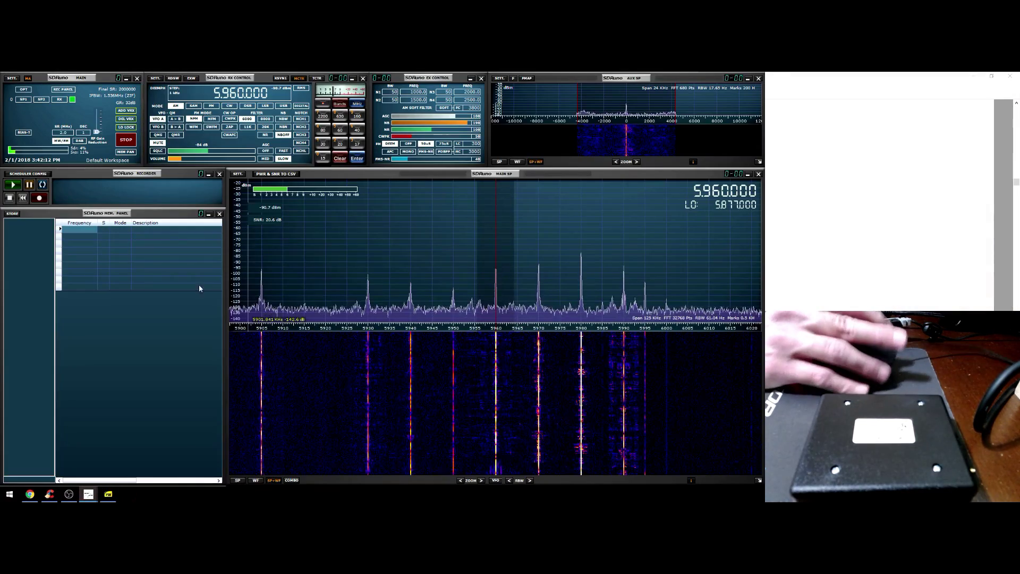
pyautogui.click(248, 79)
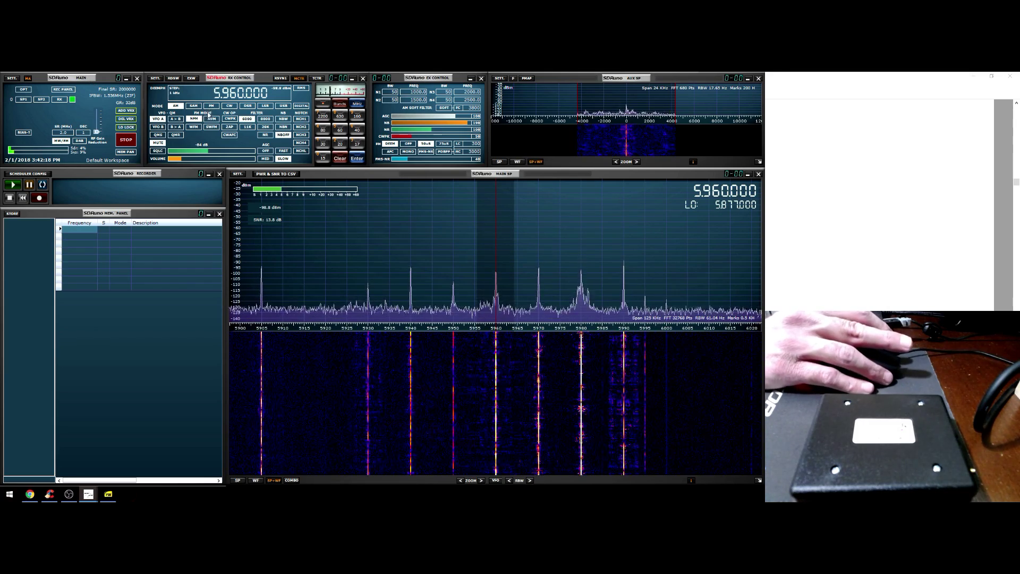
pyautogui.click(412, 159)
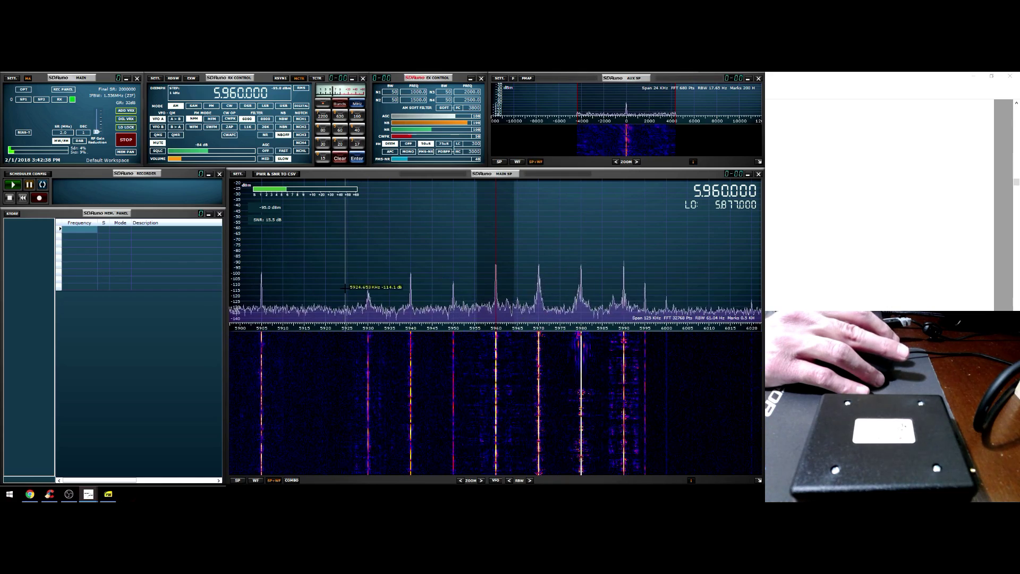
# Close and reopen the extended control window from RX CONTROL
pyautogui.click(482, 79)
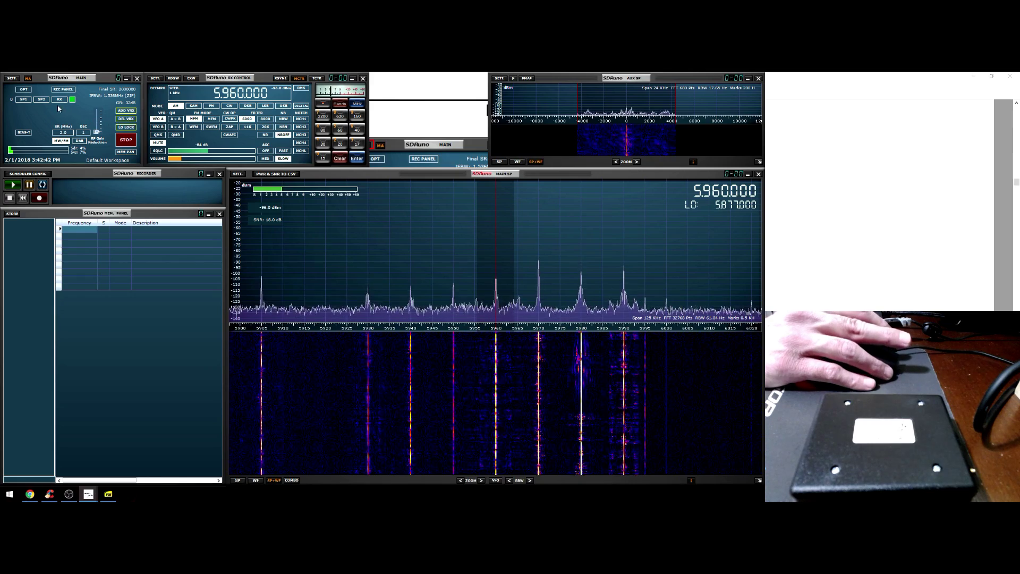
pyautogui.click(186, 102)
pyautogui.click(191, 78)
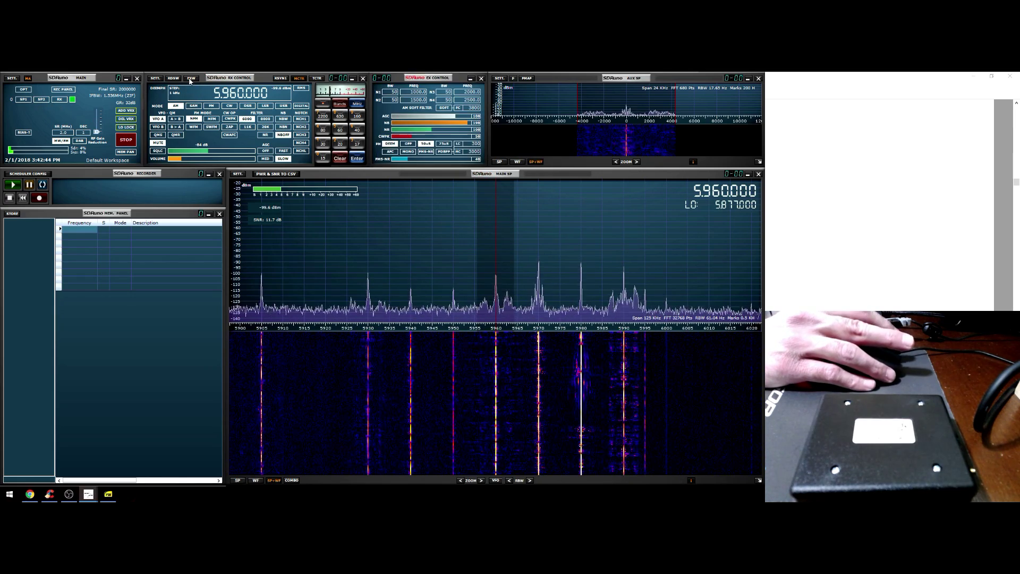
pyautogui.click(349, 92)
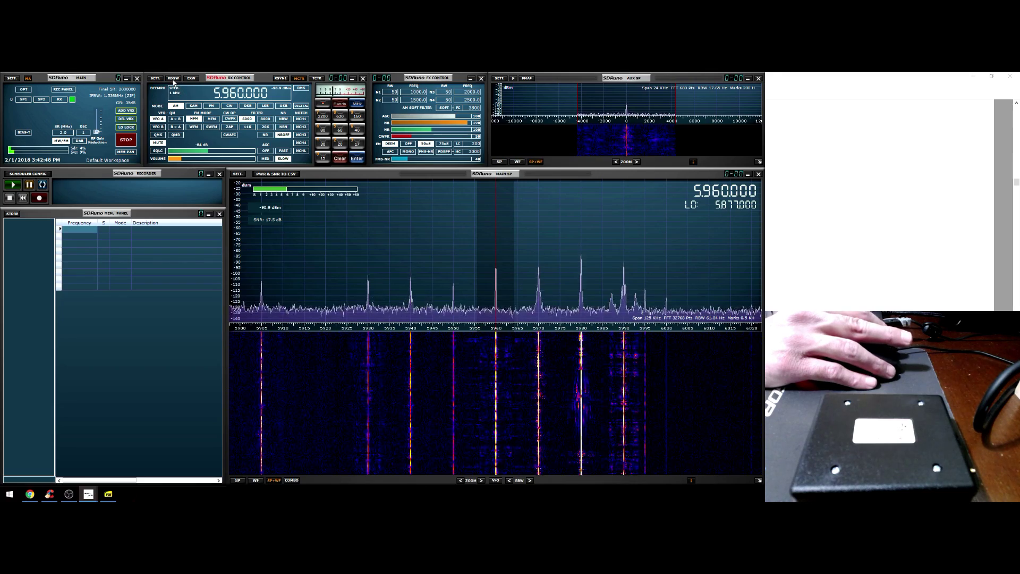
# Open RDS Info, park it at the top right, and reopen the memory panel
pyautogui.click(173, 79)
pyautogui.moveTo(342, 117); pyautogui.dragTo(795, 87)
pyautogui.click(736, 97)
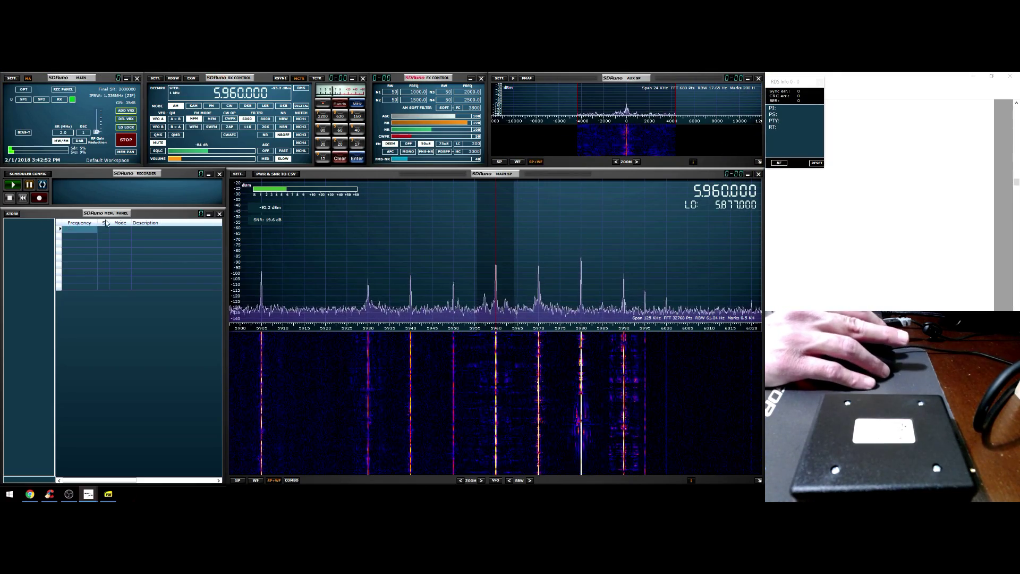
pyautogui.click(219, 214)
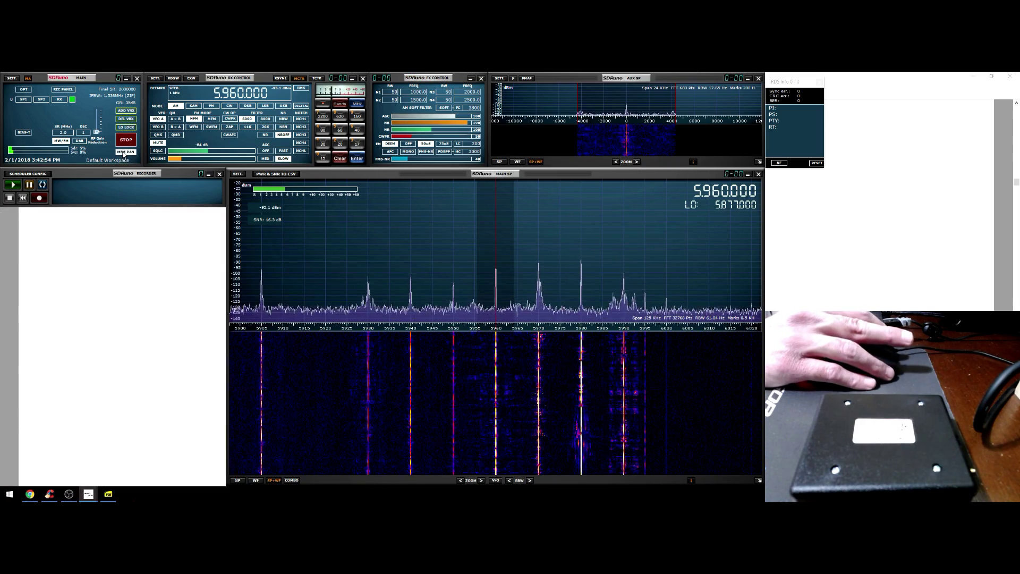
pyautogui.click(126, 151)
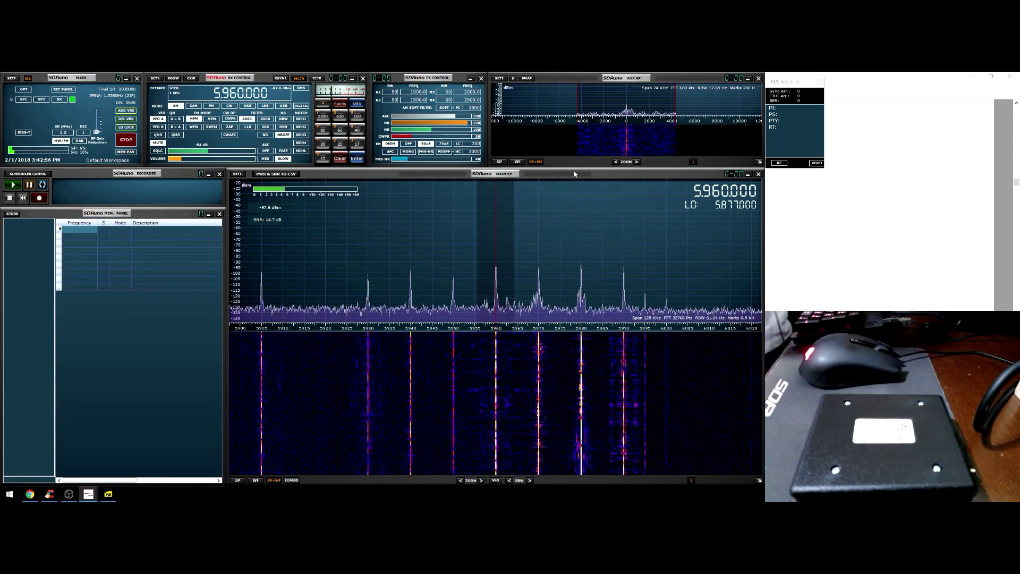
# Close RDS Info and stretch the AUX SP and MAIN SP windows to the right
pyautogui.click(820, 82)
pyautogui.moveTo(761, 107); pyautogui.dragTo(902, 109)
pyautogui.moveTo(764, 234); pyautogui.dragTo(1016, 255)
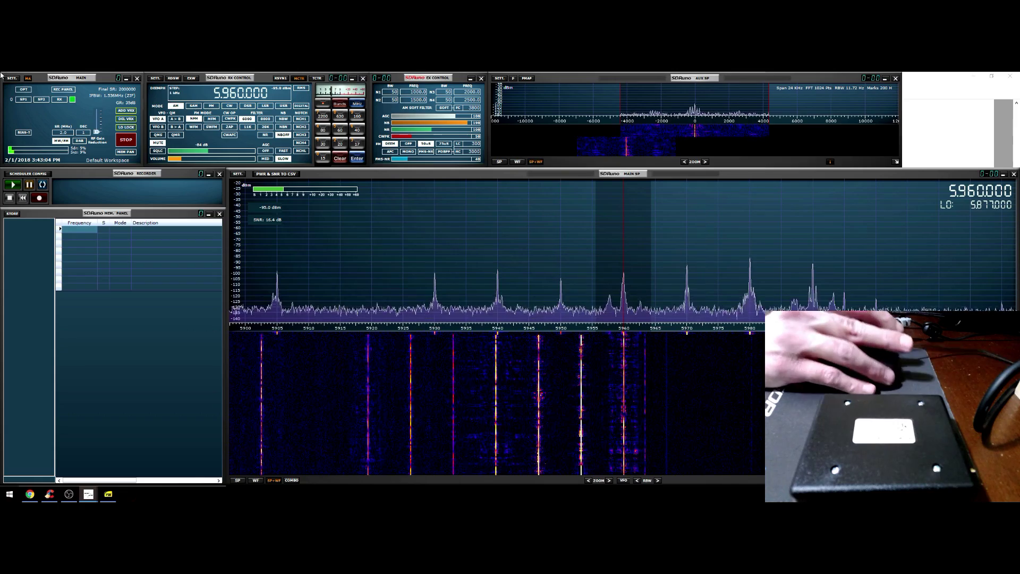
# Rename the Default Workspace to SDRplay and select it from the workspace list
pyautogui.click(112, 161)
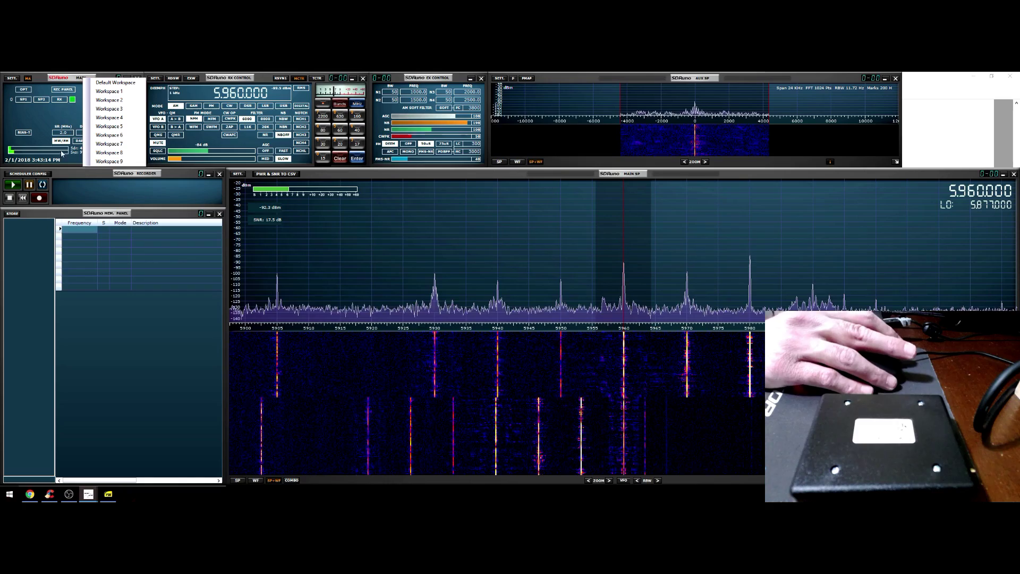
pyautogui.click(85, 178)
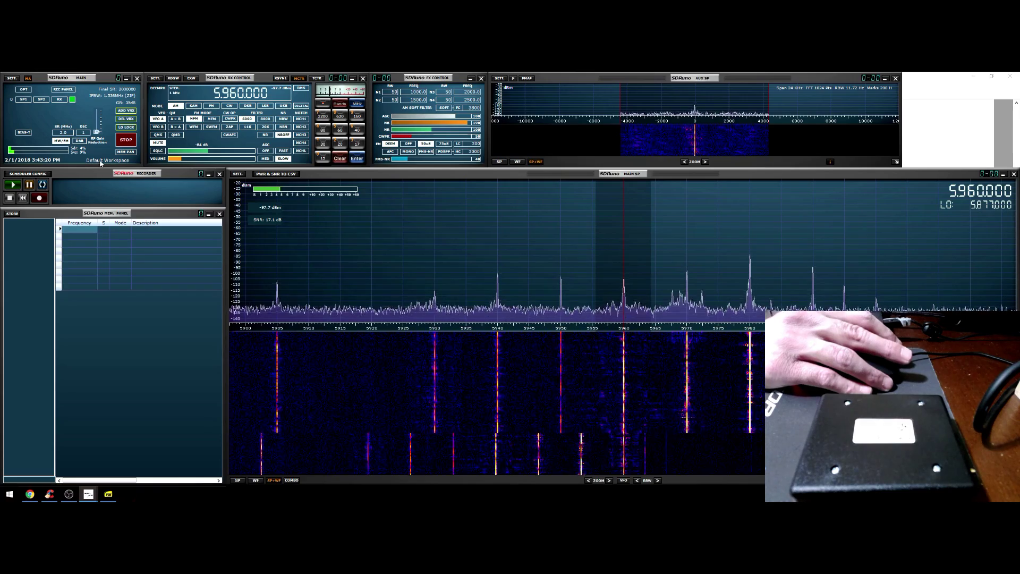
pyautogui.click(99, 160)
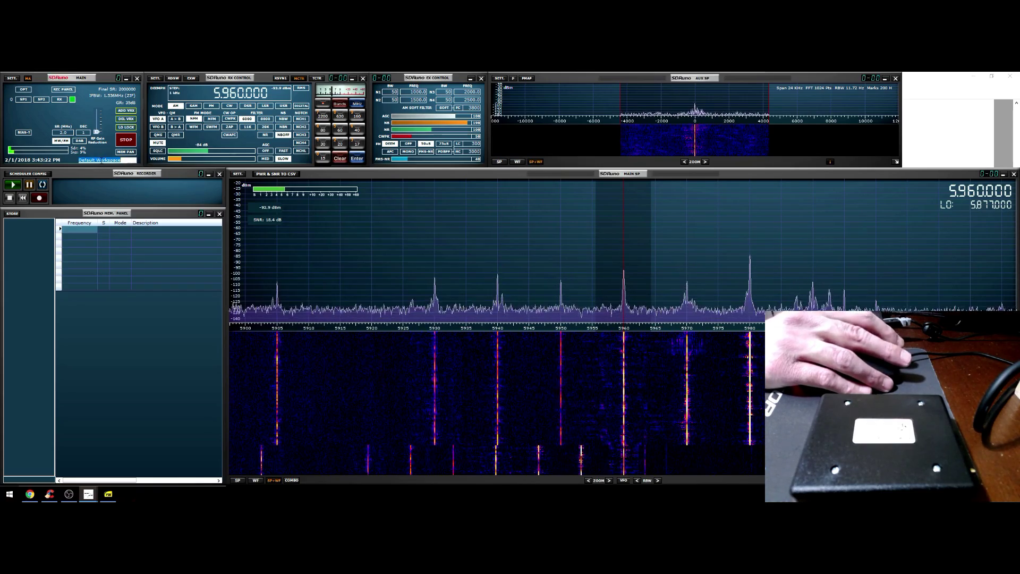
pyautogui.press('BackSpace')
pyautogui.write('SDR')
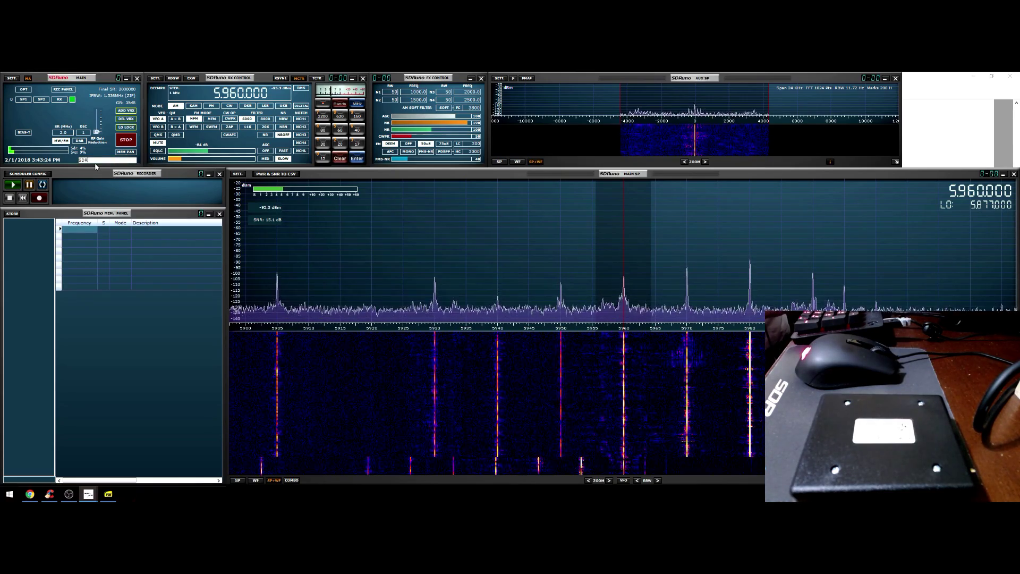
pyautogui.write('play')
pyautogui.press('Return')
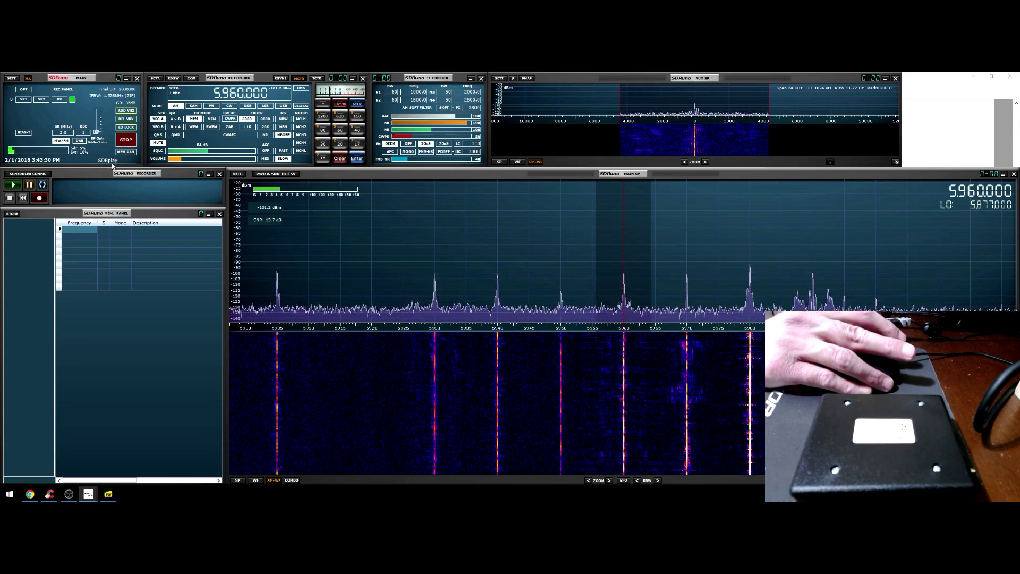
pyautogui.click(112, 166)
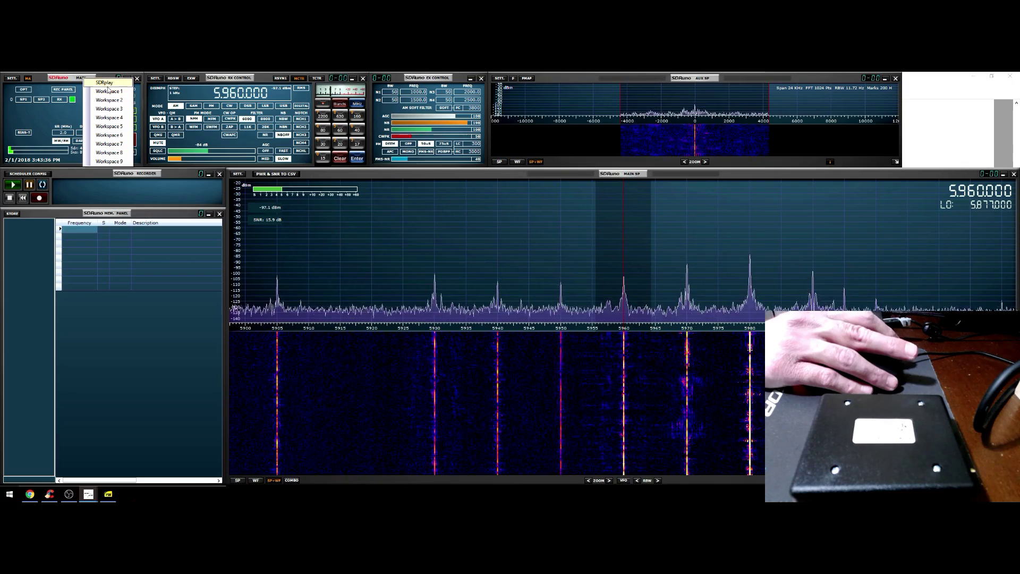
pyautogui.click(105, 84)
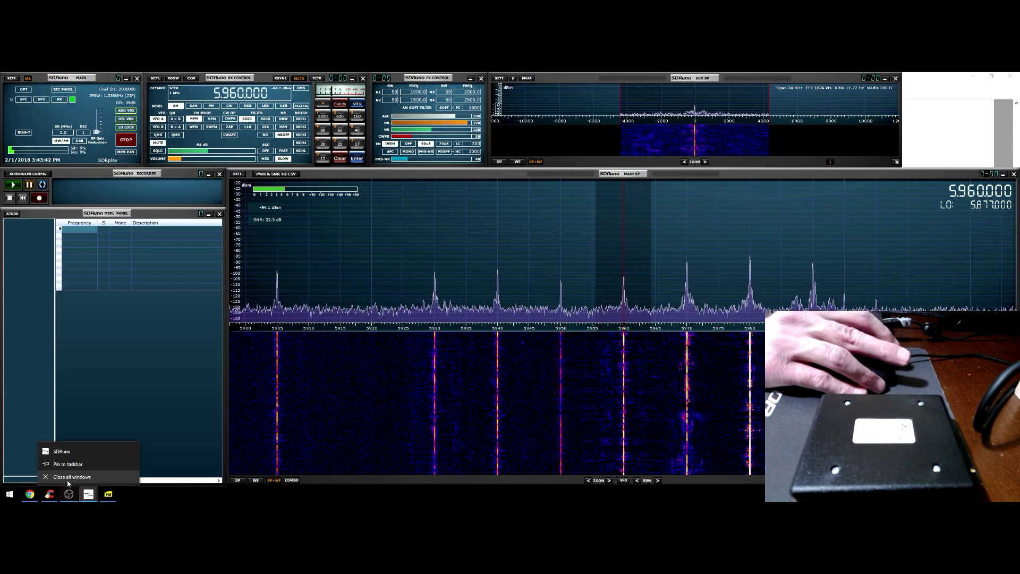
# Close SDRuno, search for sdruno, and relaunch it with the RSP1A via Let's Play!
pyautogui.click(68, 481)
pyautogui.click(10, 494)
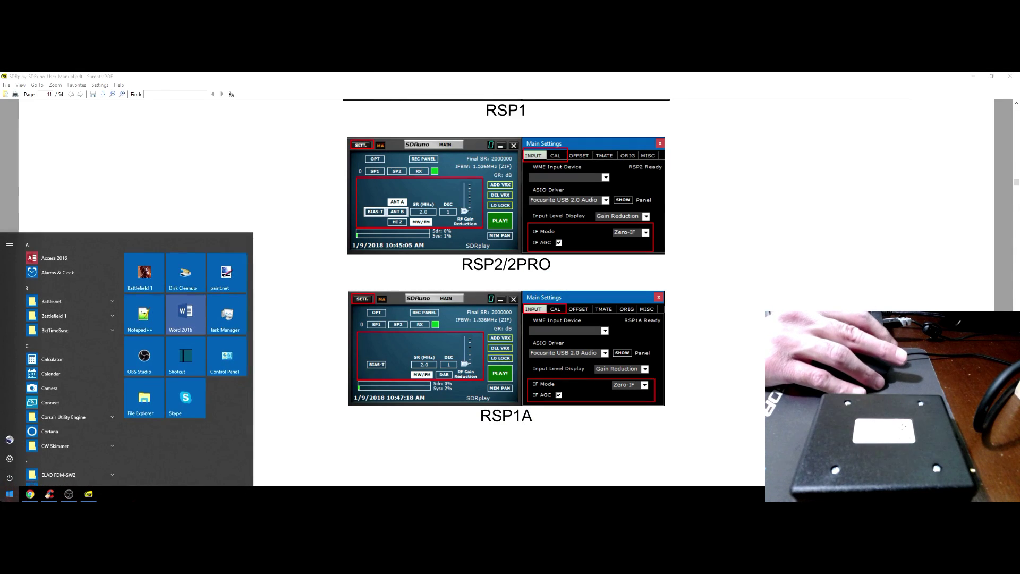
pyautogui.write('sdr')
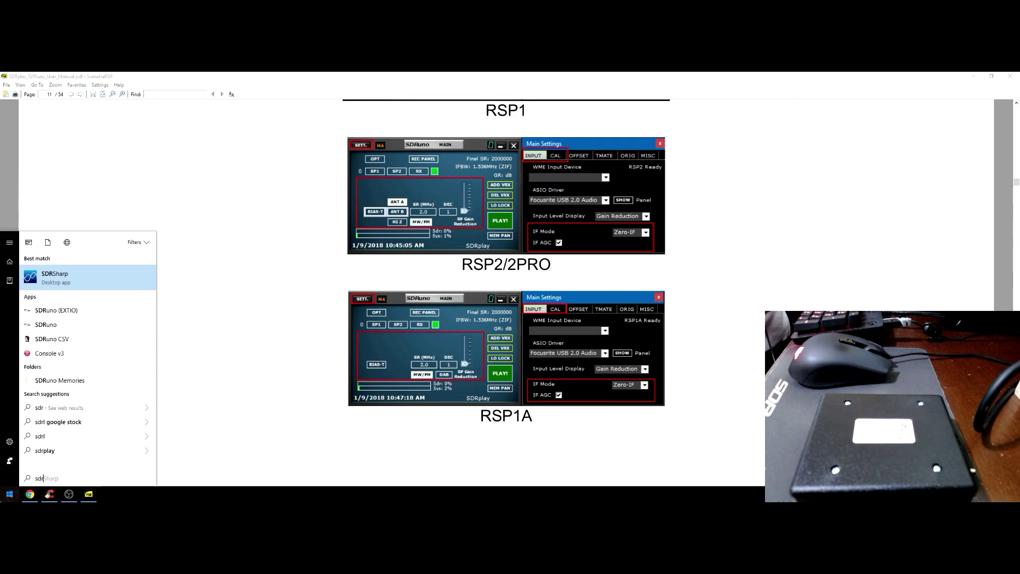
pyautogui.write('uno')
pyautogui.press('Return')
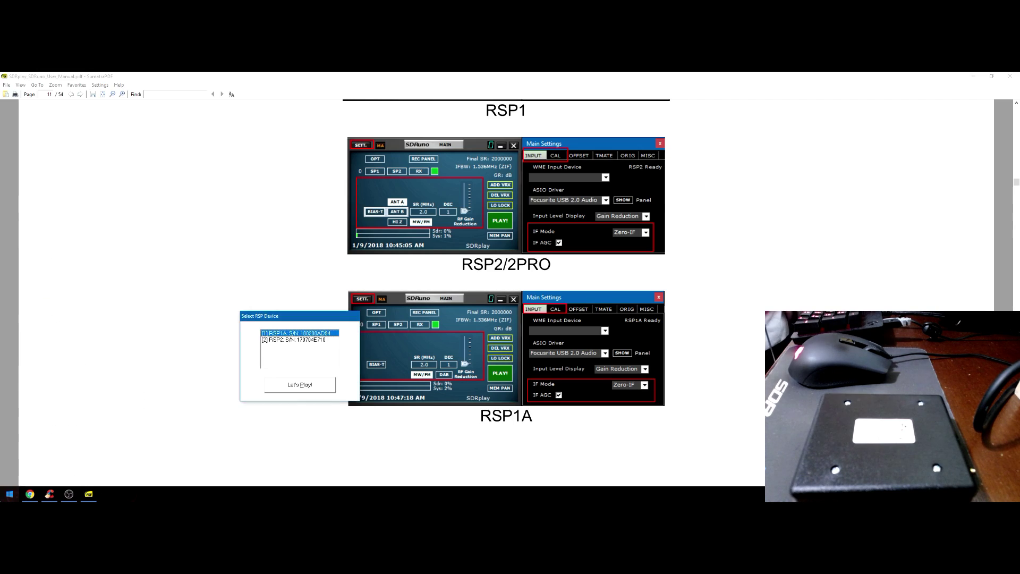
pyautogui.click(291, 386)
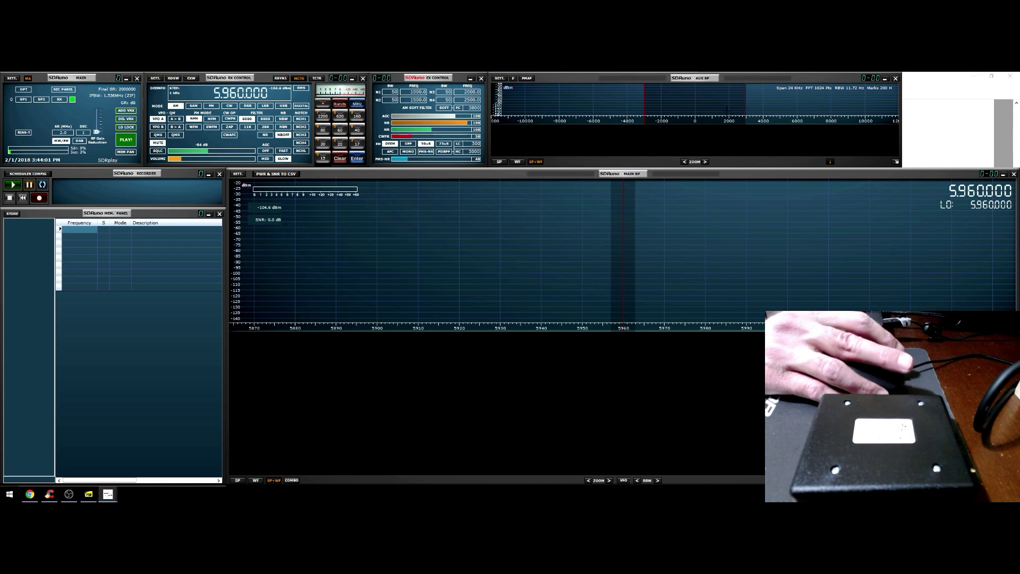
pyautogui.moveTo(746, 107); pyautogui.dragTo(803, 109)
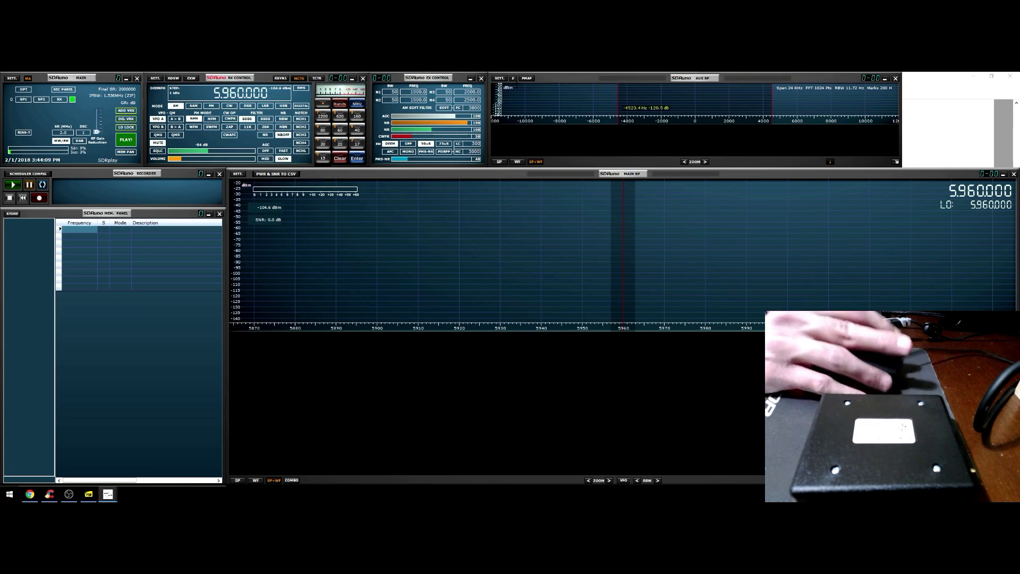
pyautogui.click(499, 78)
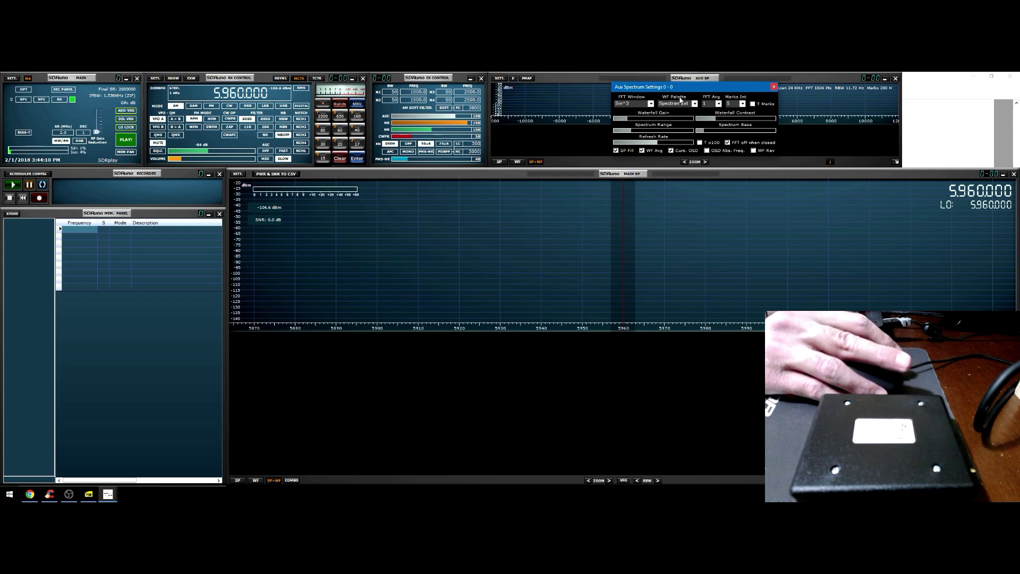
pyautogui.click(774, 86)
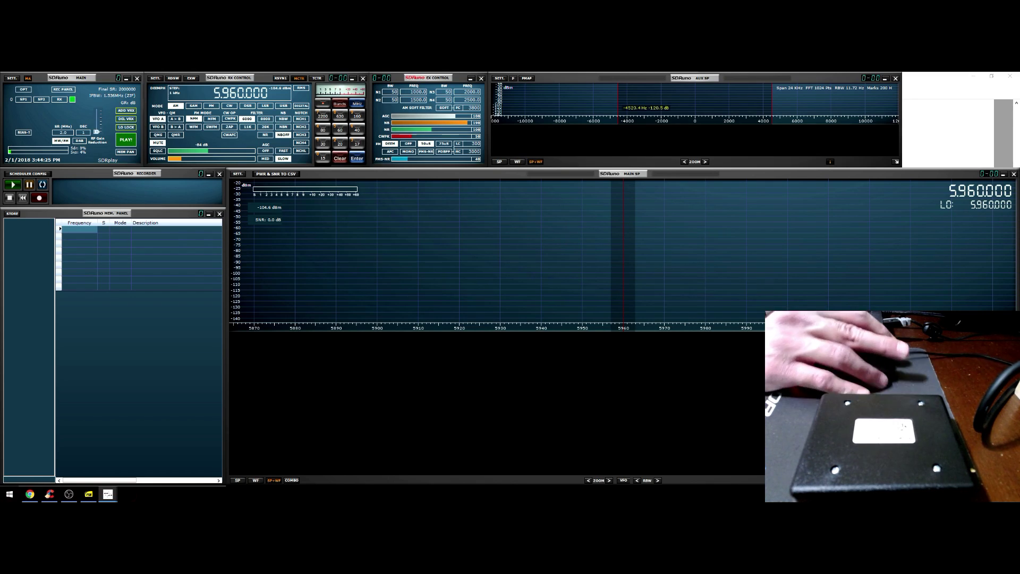
pyautogui.click(25, 93)
pyautogui.moveTo(53, 85)
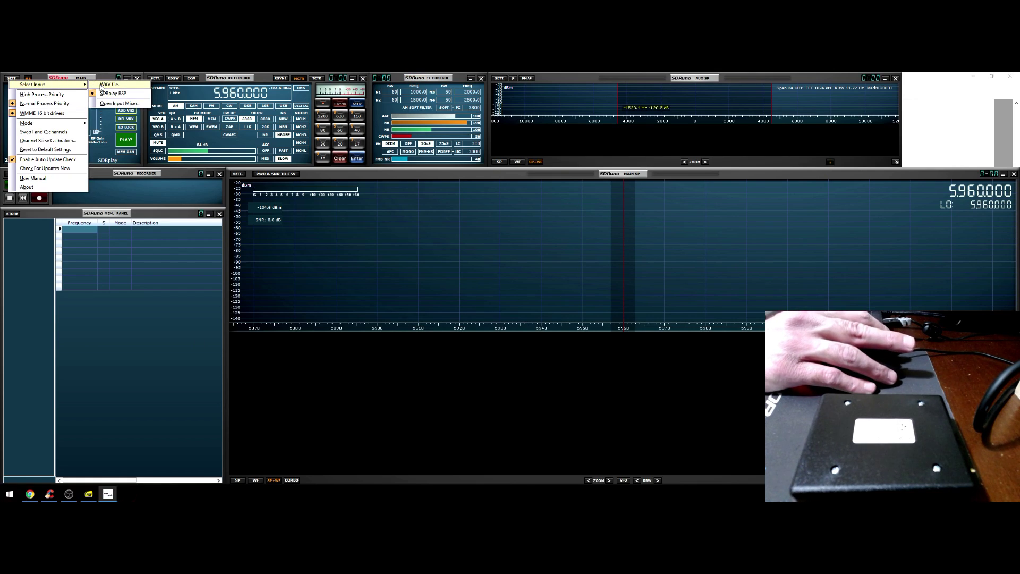
pyautogui.click(415, 173)
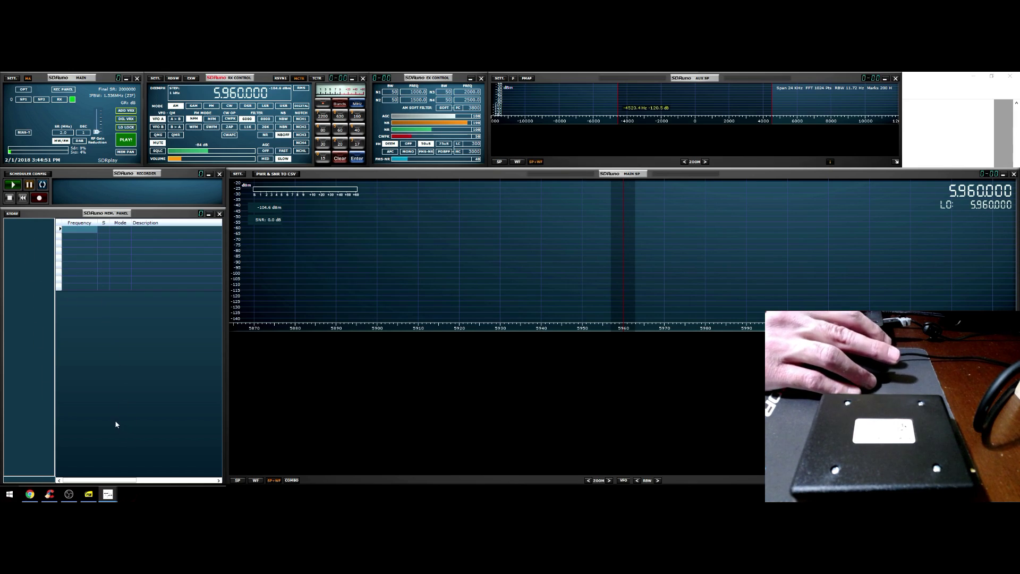
# Create a new empty memory bank and save it as test.s1b
pyautogui.rightClick(19, 222)
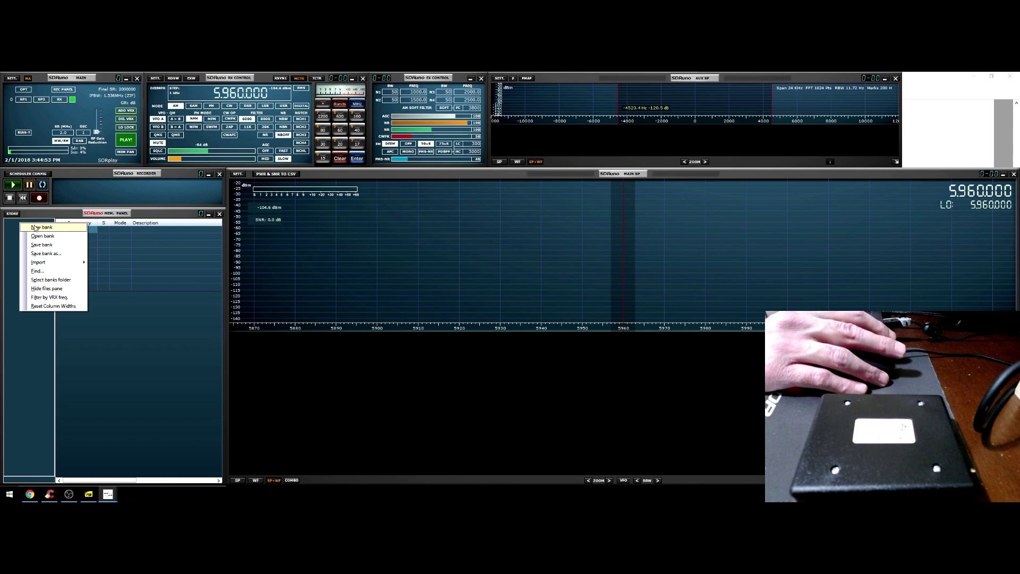
pyautogui.click(35, 228)
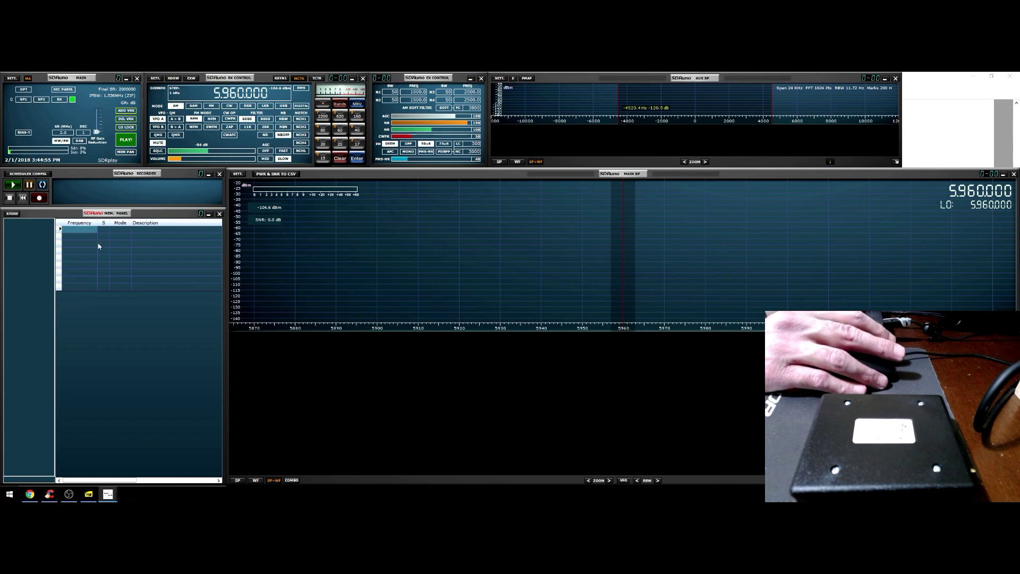
pyautogui.rightClick(134, 247)
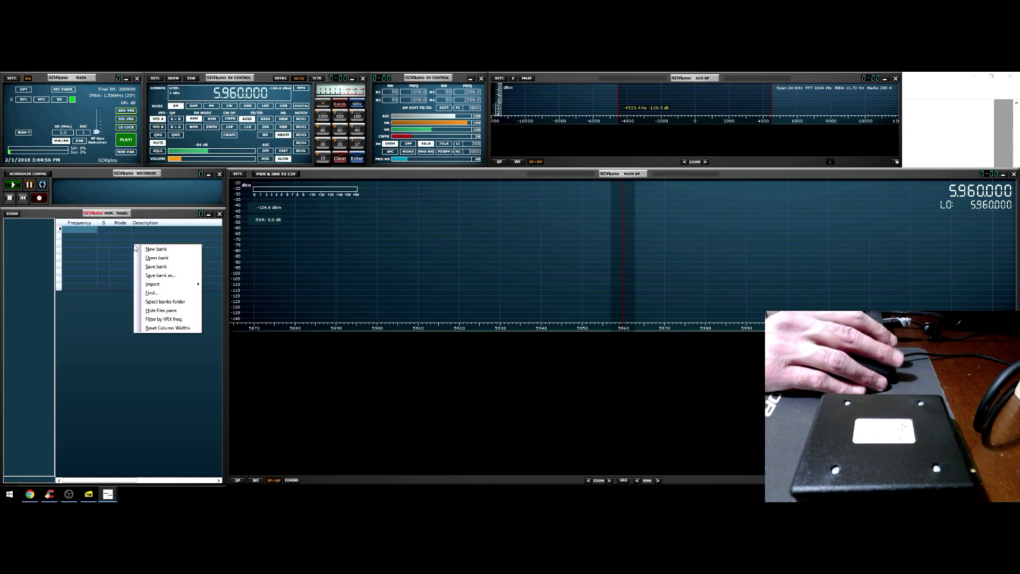
pyautogui.click(163, 268)
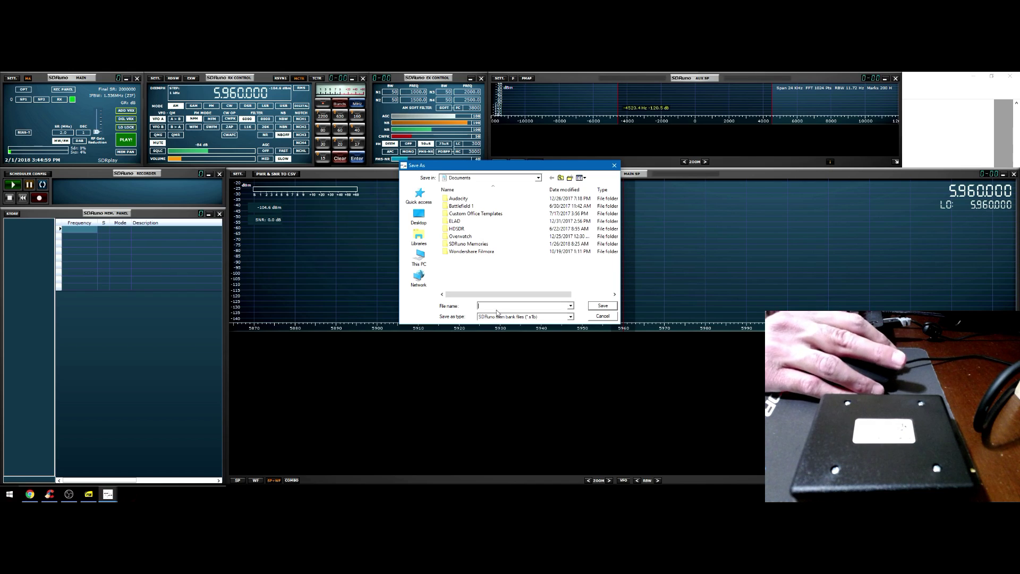
pyautogui.press('Return')
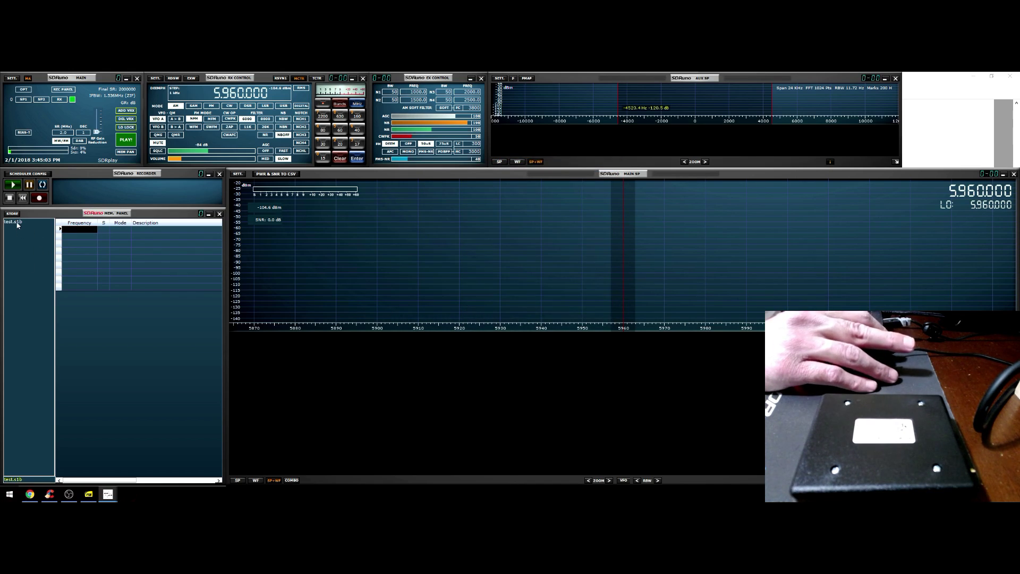
# Save the bank under a new name as test2.s1b and switch to it
pyautogui.rightClick(78, 242)
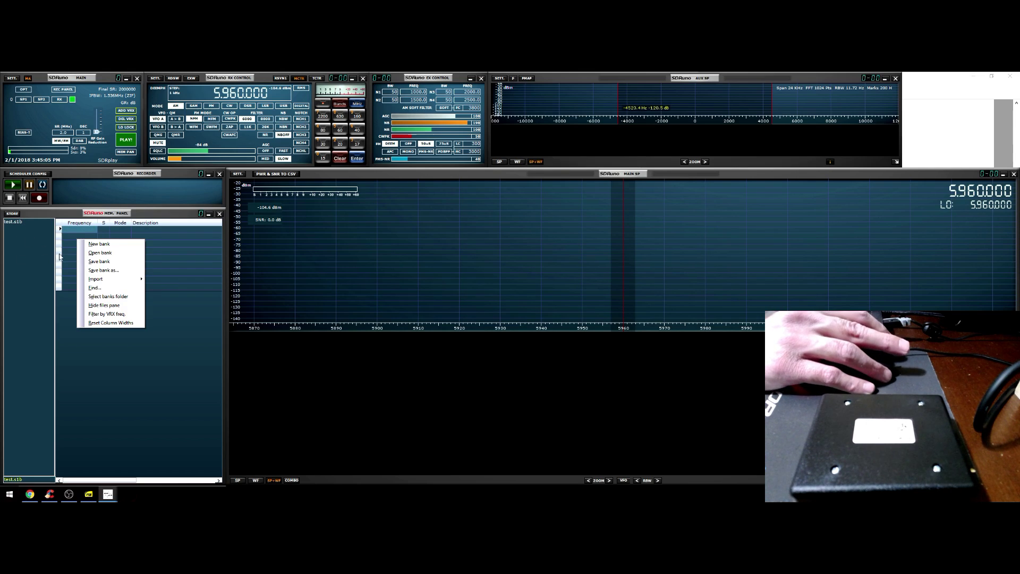
pyautogui.click(100, 234)
pyautogui.rightClick(100, 233)
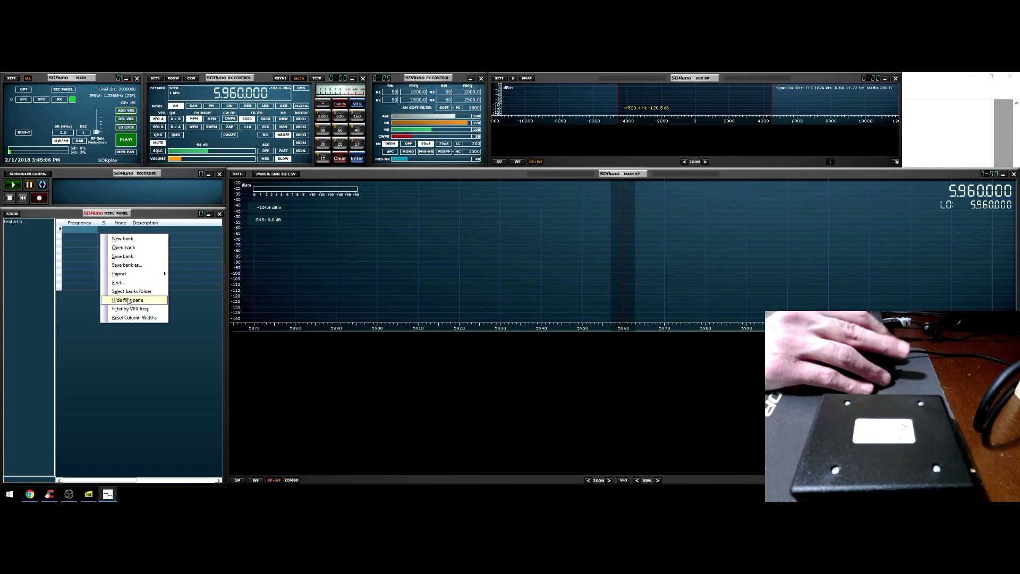
pyautogui.click(133, 265)
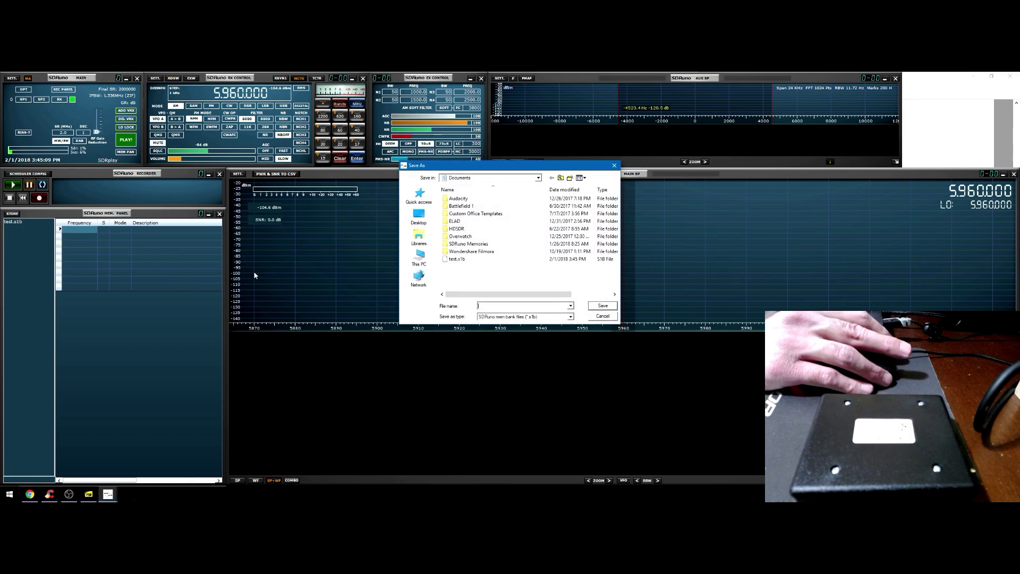
pyautogui.write('test23')
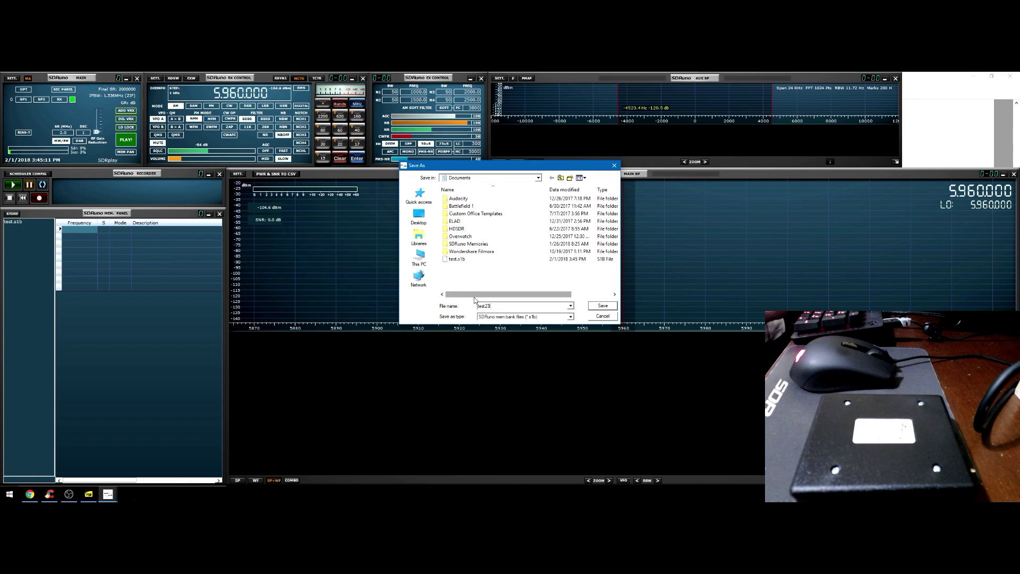
pyautogui.press('Return')
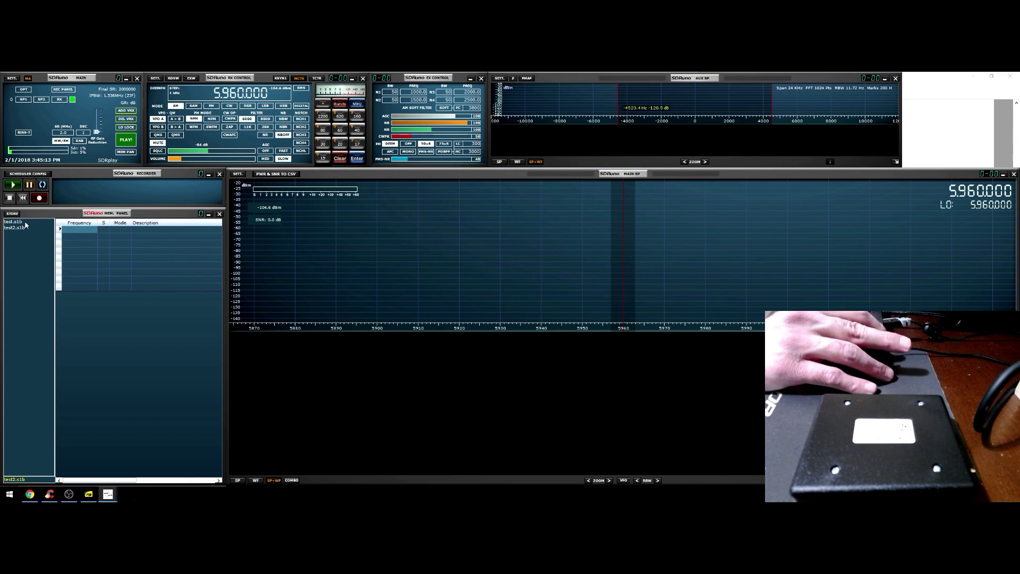
pyautogui.click(25, 227)
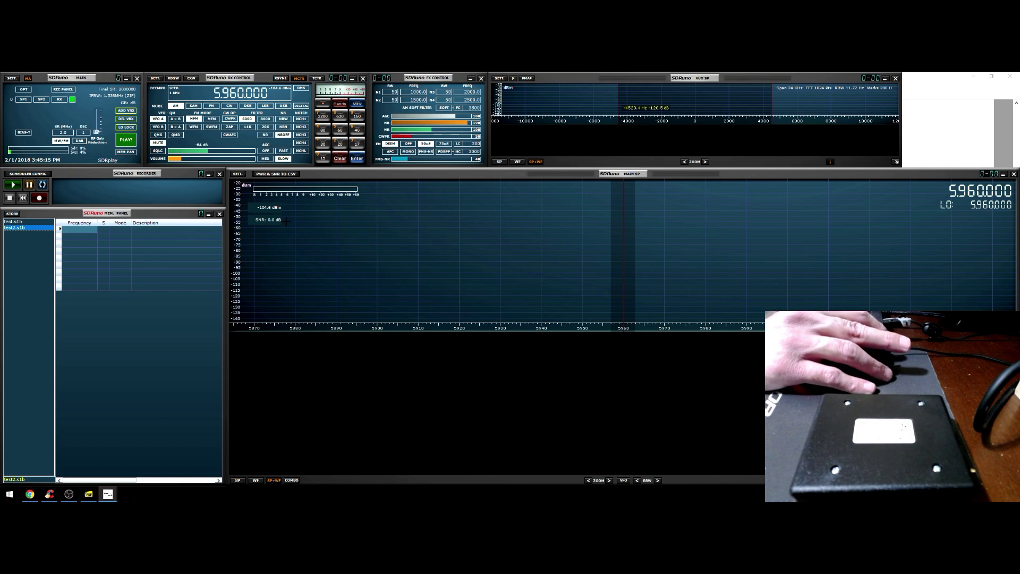
# Start streaming, tune to 5.905 MHz and store it as an AM memory in test.s1b
pyautogui.click(133, 139)
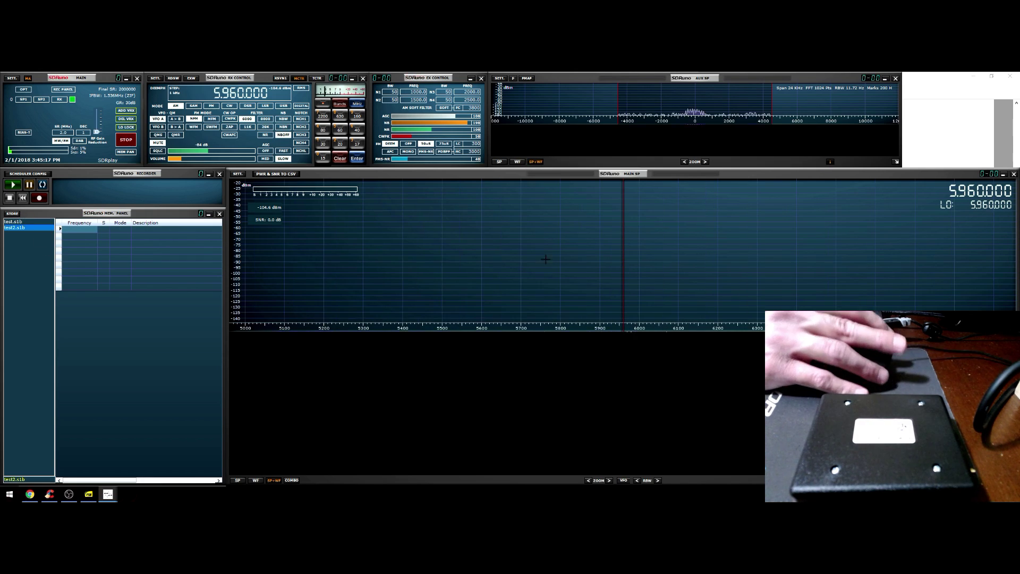
pyautogui.click(602, 274)
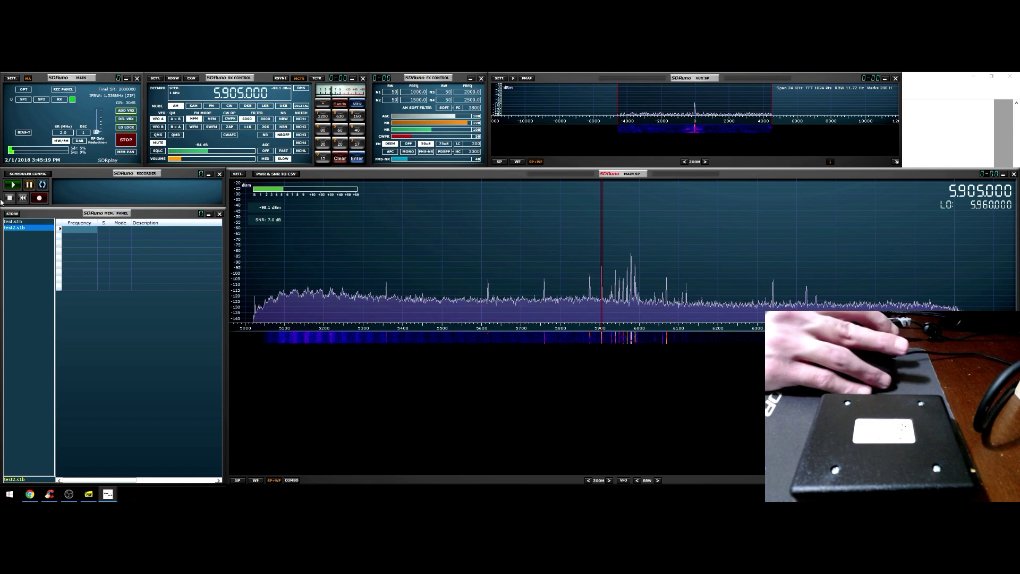
pyautogui.click(13, 222)
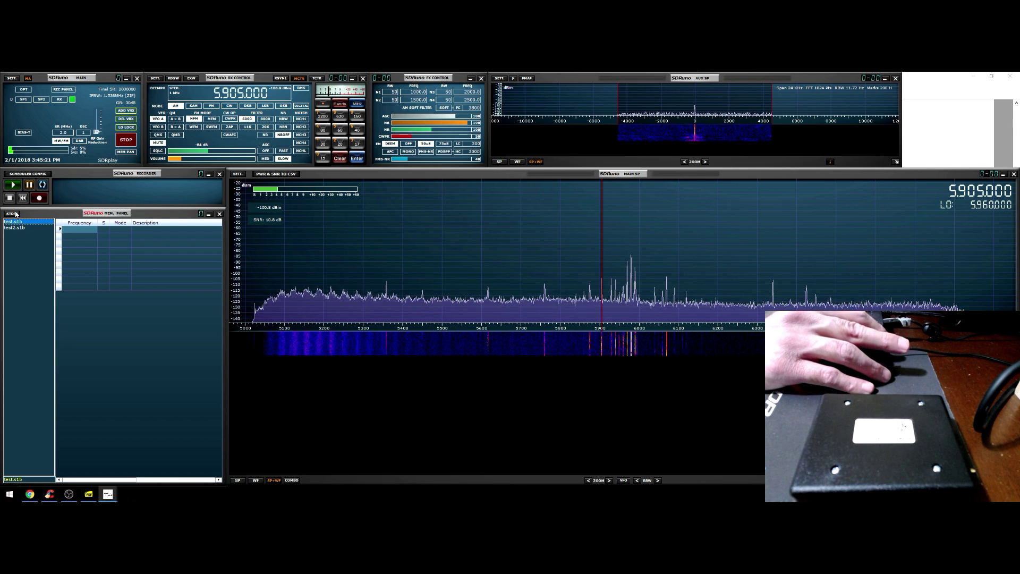
pyautogui.doubleClick(16, 221)
pyautogui.click(77, 237)
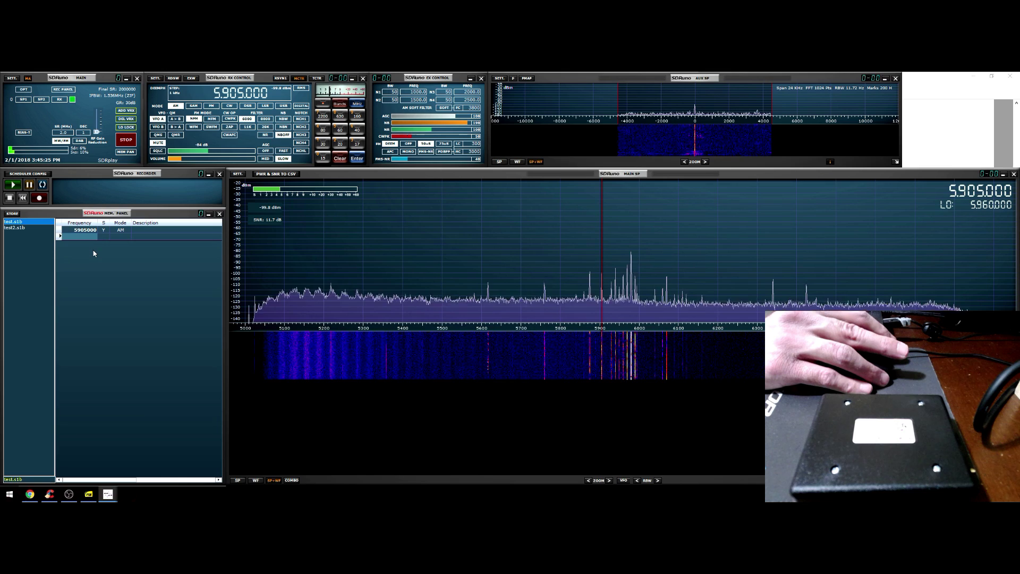
# Save the test.s1b bank, then switch to the empty test2.s1b bank
pyautogui.rightClick(120, 232)
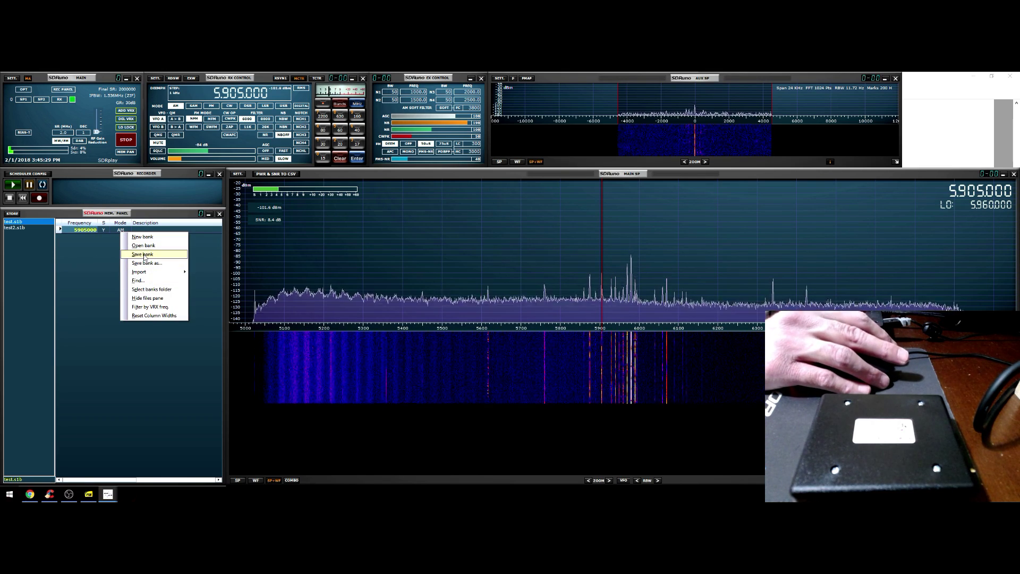
pyautogui.click(146, 255)
pyautogui.click(22, 228)
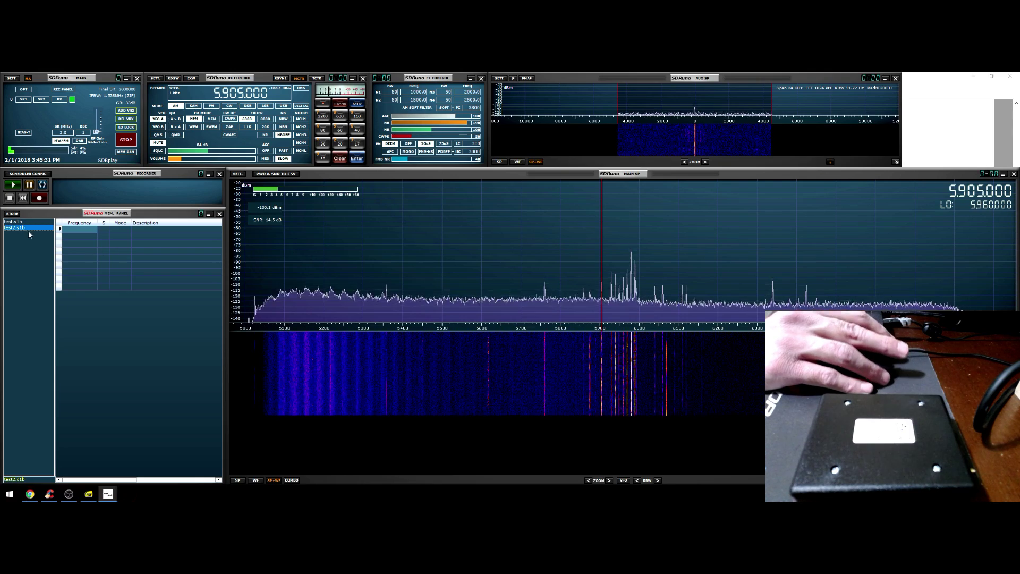
# Tune away to 6.345 MHz, recall the 5905000 memory from test.s1b, and set the sample rate to 5 MHz
pyautogui.click(16, 222)
pyautogui.click(775, 261)
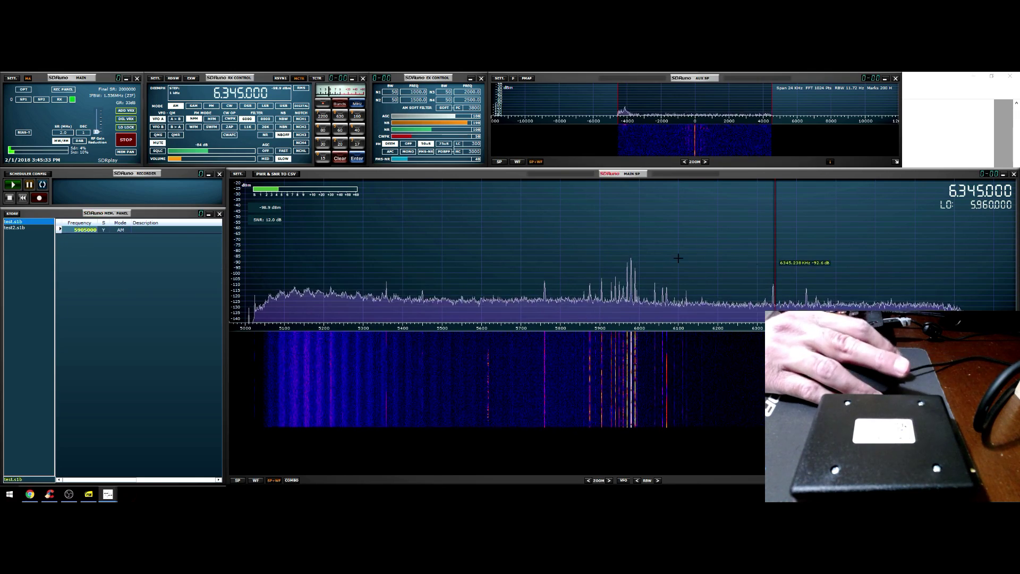
pyautogui.doubleClick(77, 231)
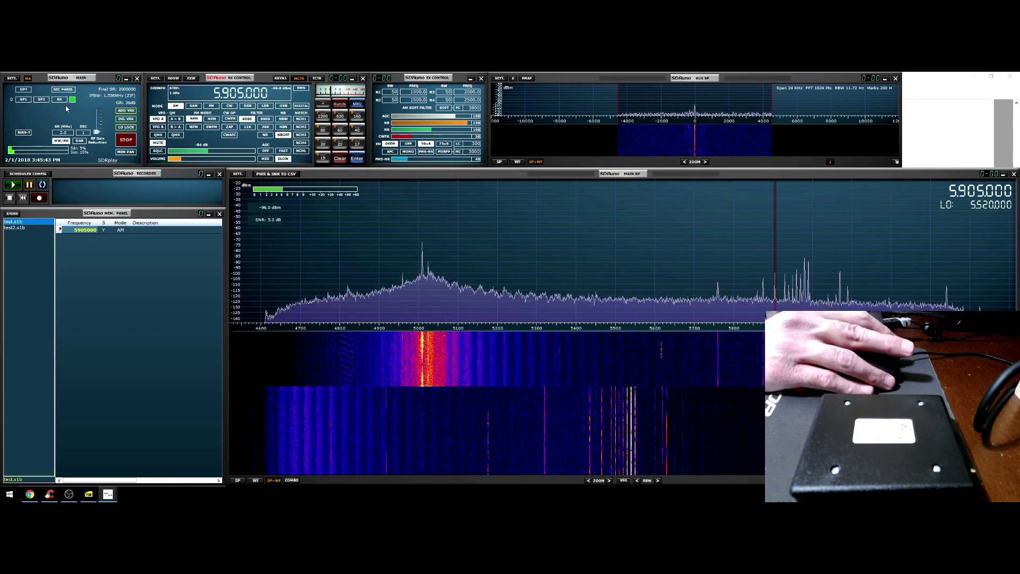
pyautogui.click(63, 133)
pyautogui.click(85, 165)
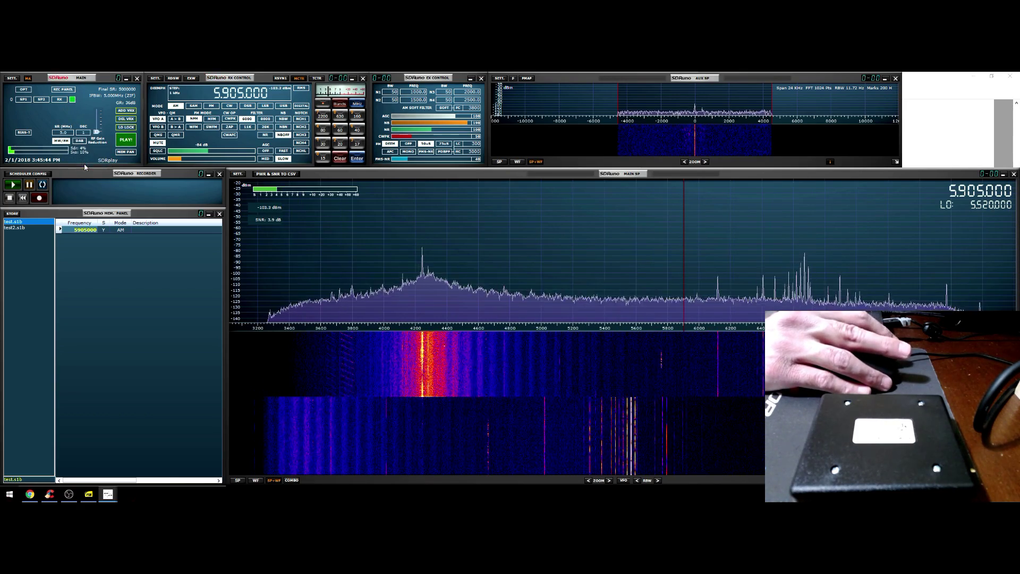